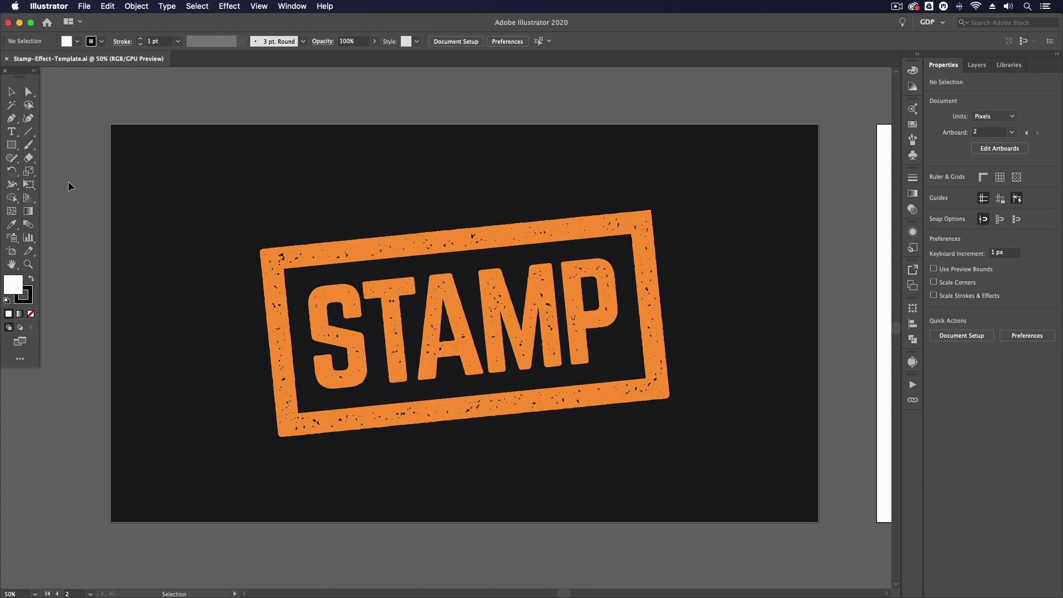
Zoom in to inspect the orange textured stamp, then zoom back out.
{"action": "key", "text": "super+equal"}
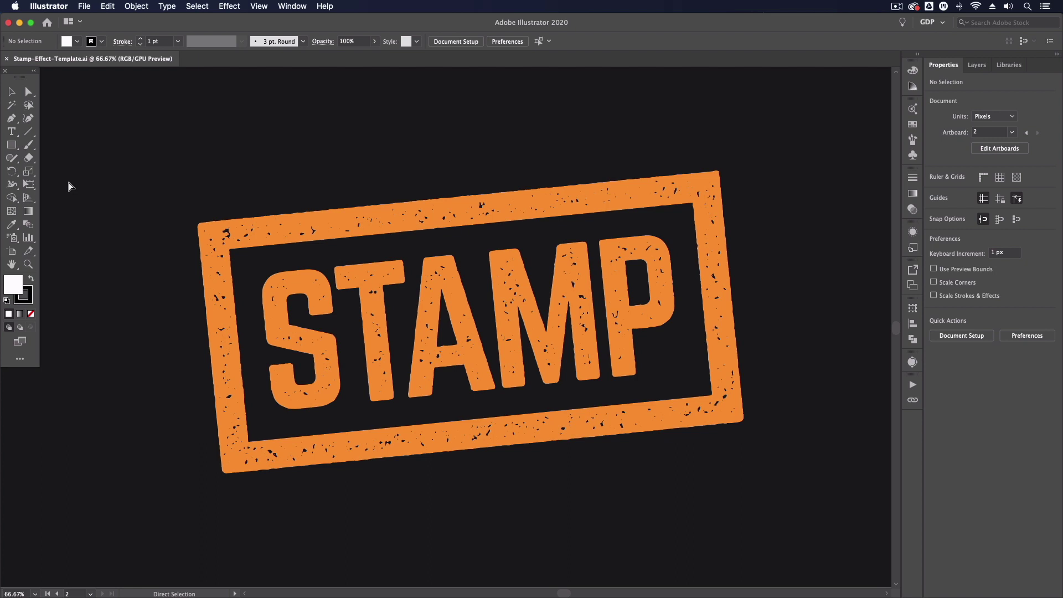
{"action": "key", "text": "super+equal"}
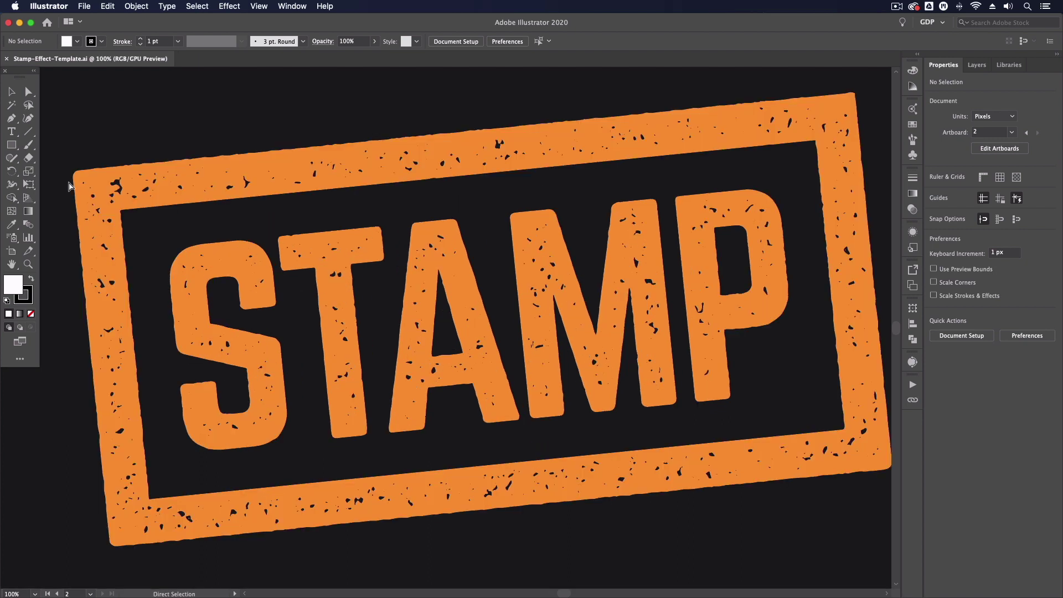
{"action": "left_click", "coordinate": [122, 183]}
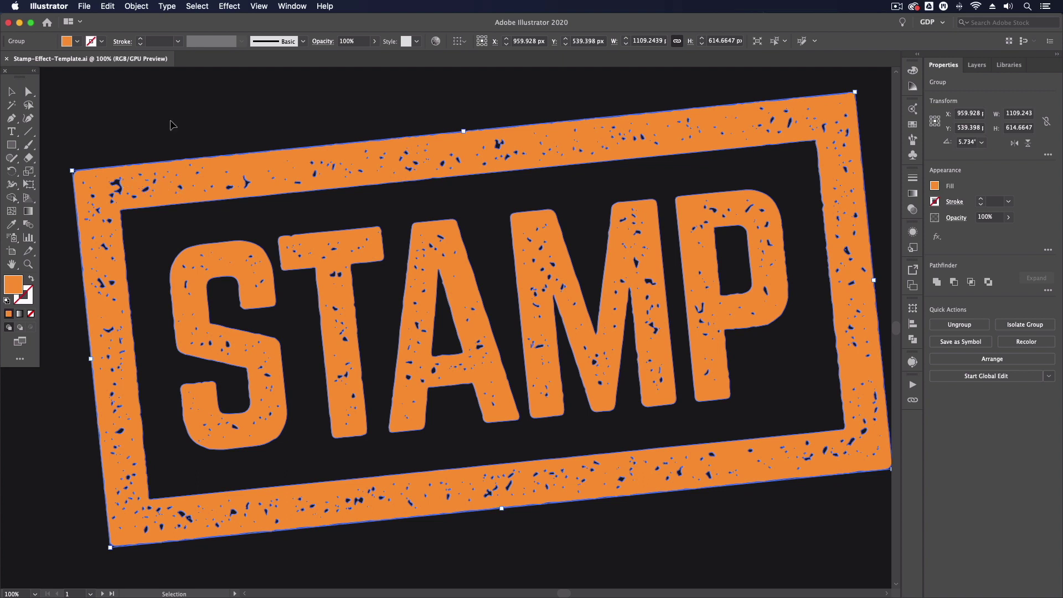
{"action": "left_click", "coordinate": [172, 125]}
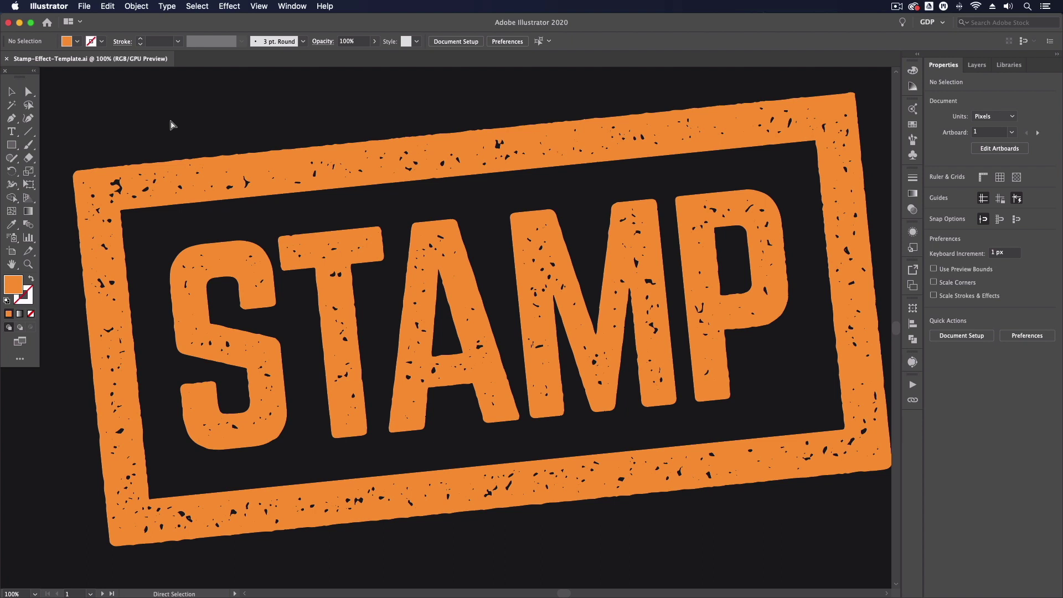
{"action": "key", "text": "super+minus"}
{"action": "key", "text": "super+minus"}
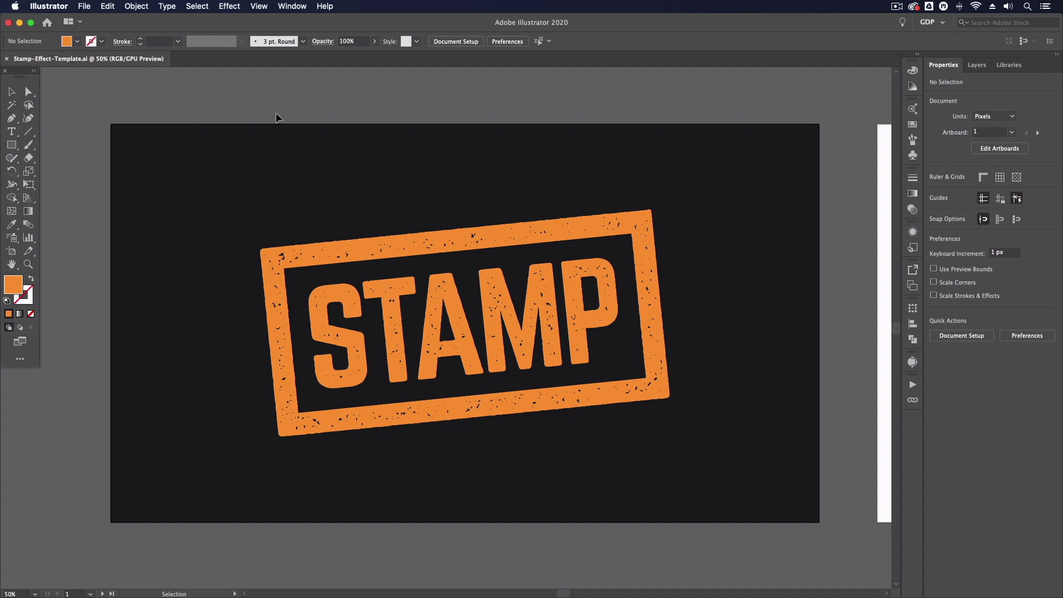
Scroll right to the grey STAMP group, view it at 100%, and check its Fill swatches.
{"action": "scroll", "coordinate": [310, 124], "scroll_direction": "right", "scroll_amount": 5}
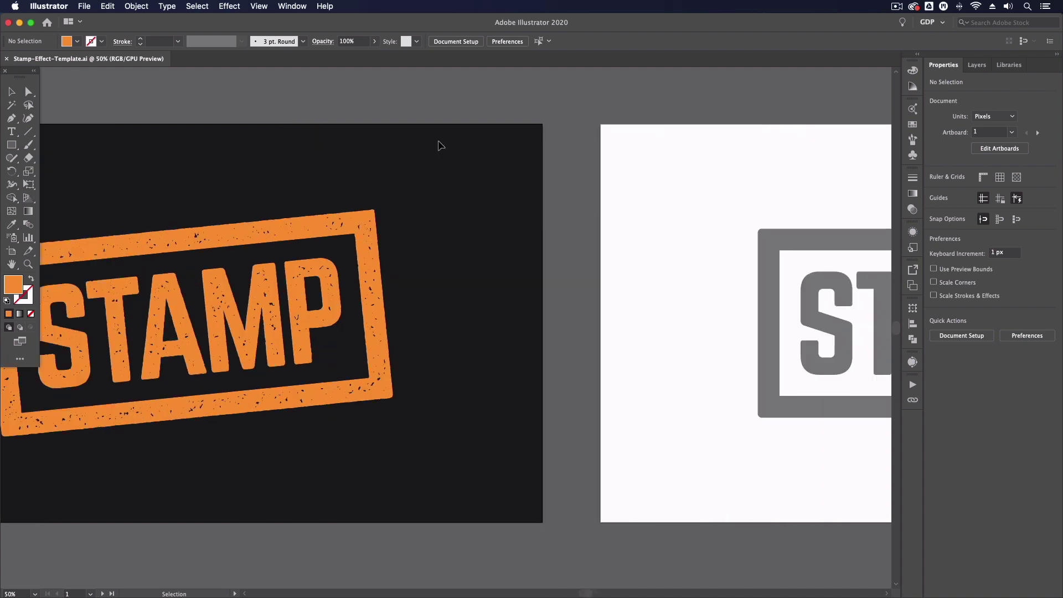
{"action": "scroll", "coordinate": [440, 145], "scroll_direction": "right", "scroll_amount": 9}
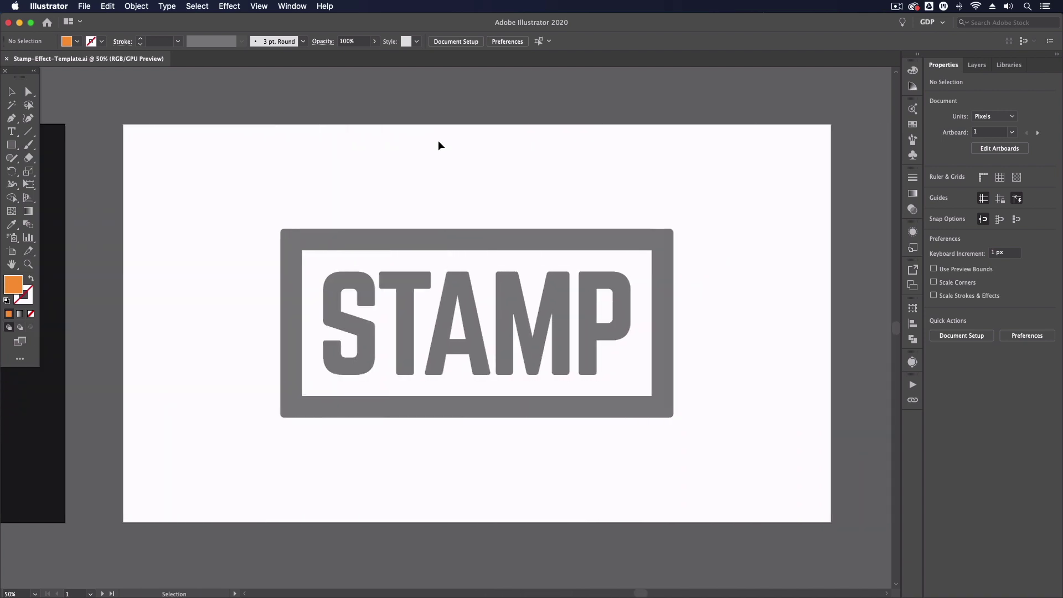
{"action": "scroll", "coordinate": [440, 145], "scroll_direction": "right", "scroll_amount": 1}
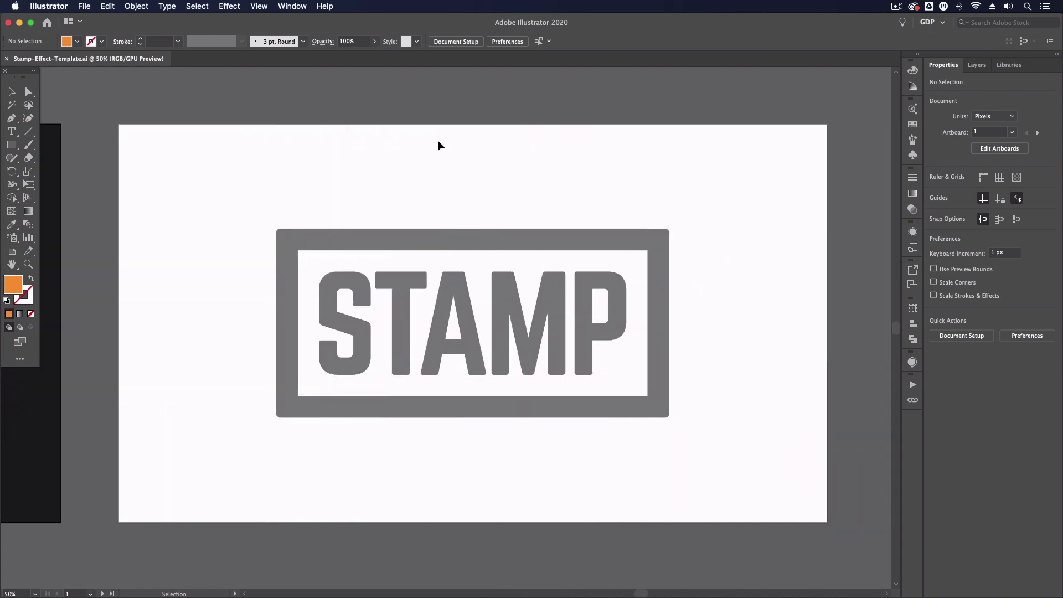
{"action": "left_click", "coordinate": [454, 282]}
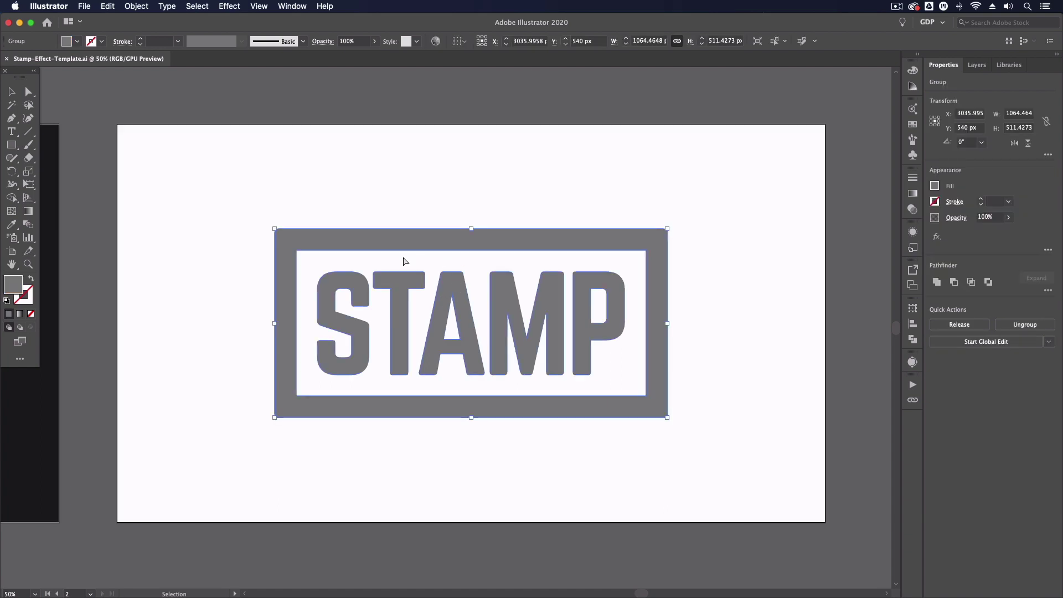
{"action": "key", "text": "super+1"}
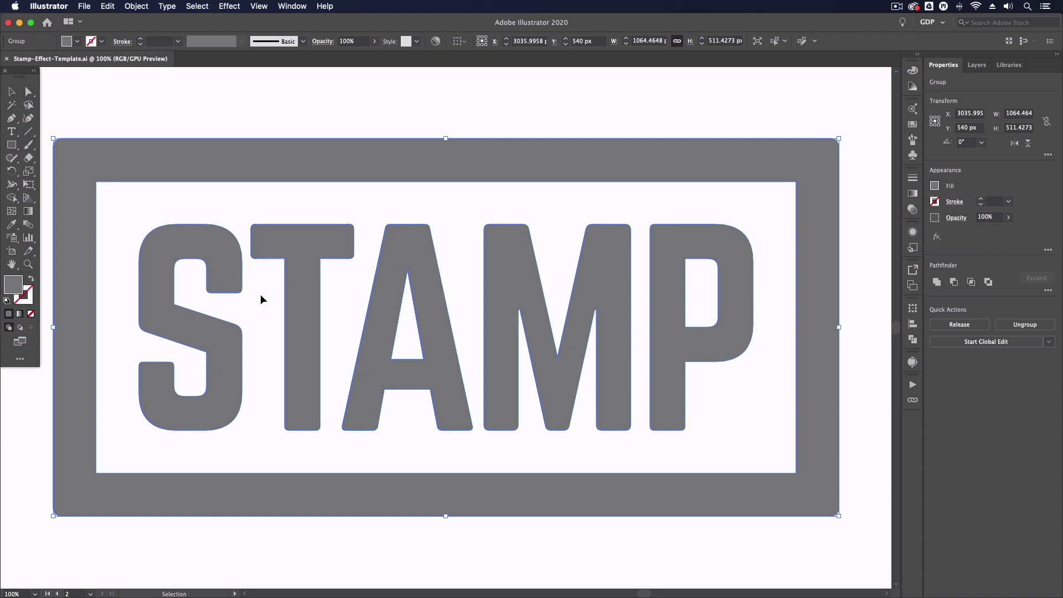
{"action": "left_click", "coordinate": [593, 105]}
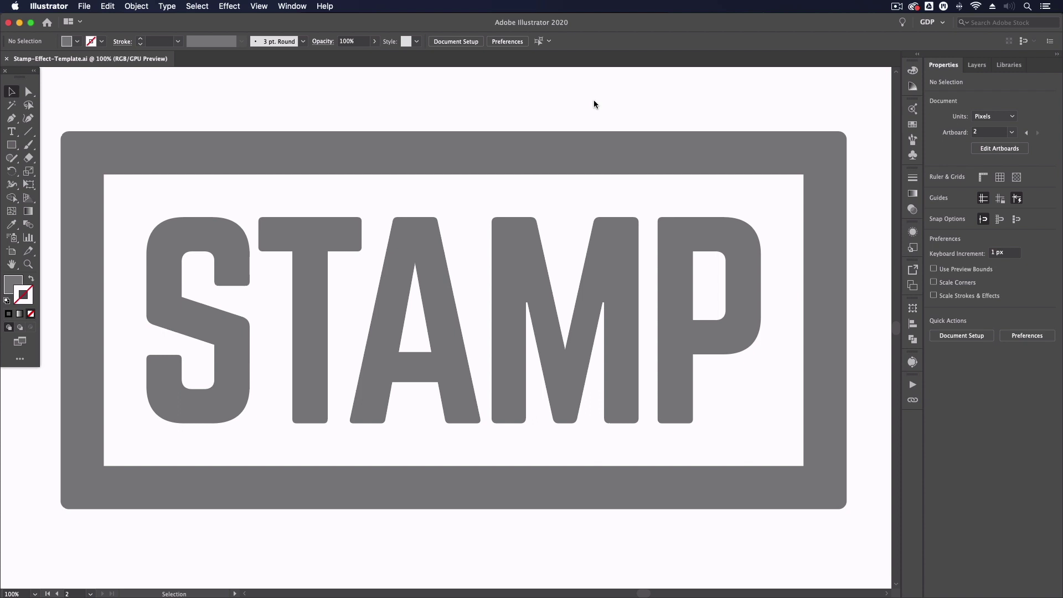
{"action": "key", "text": "super+a"}
{"action": "left_click", "coordinate": [77, 41]}
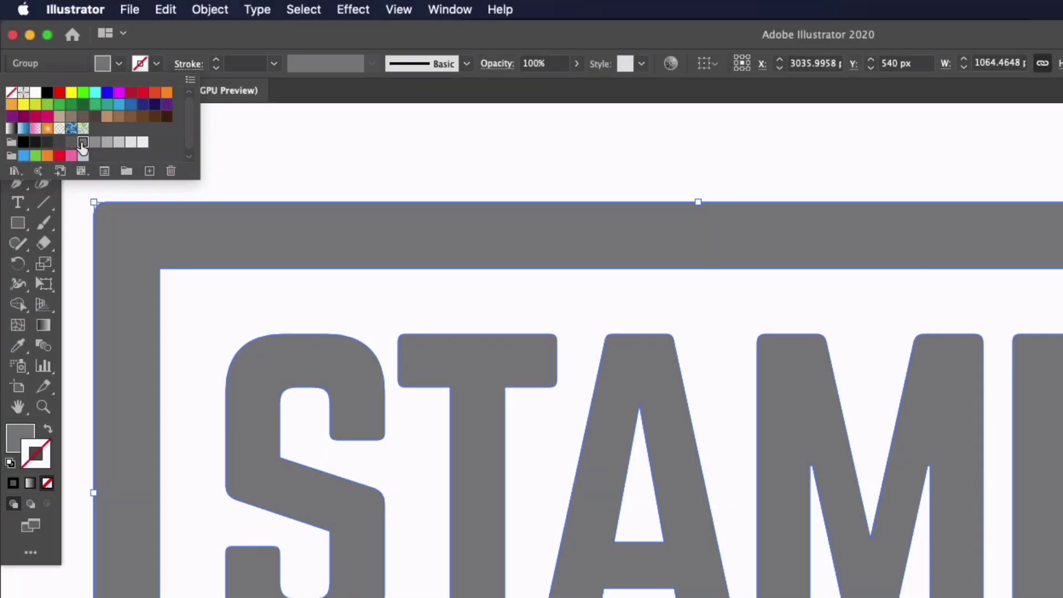
{"action": "left_click", "coordinate": [283, 149]}
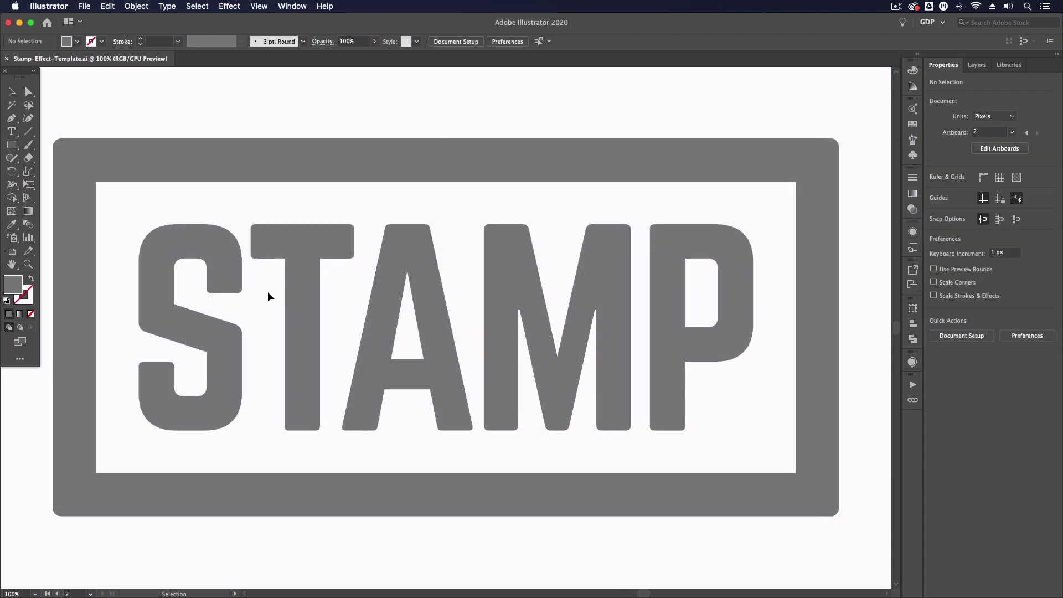
Zoom out and confirm the artboard is 'Artboard 1 copy' at 1920 × 1080 px.
{"action": "key", "text": "super+minus"}
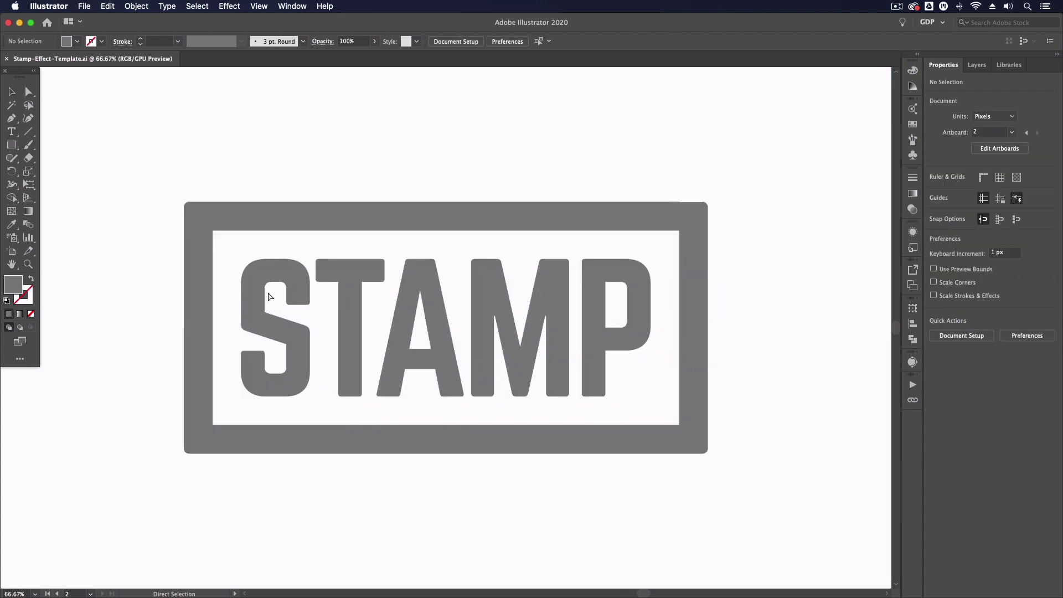
{"action": "key", "text": "super+minus"}
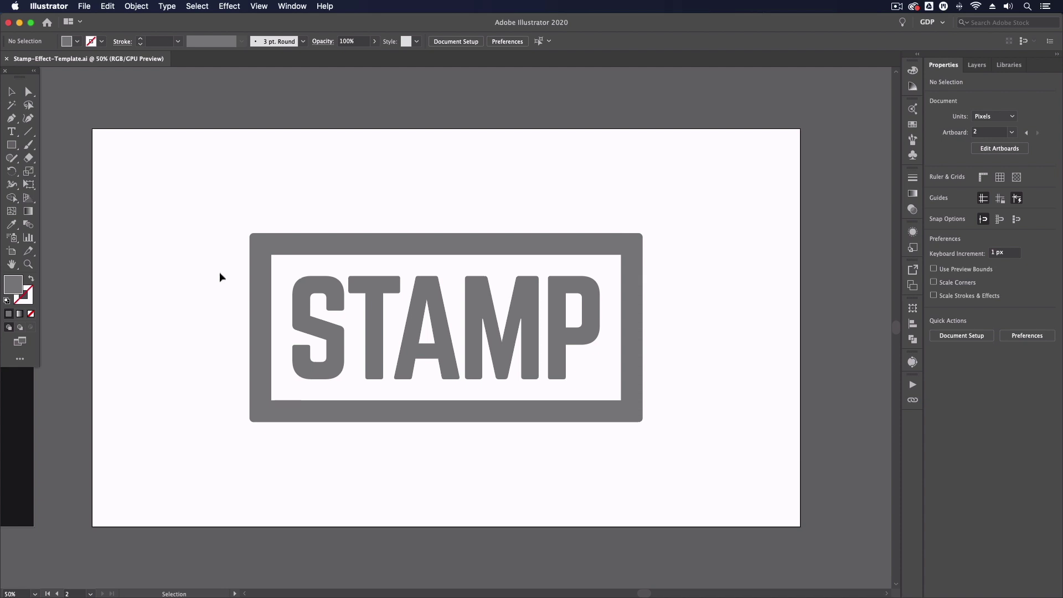
{"action": "scroll", "coordinate": [171, 215], "scroll_direction": "up", "scroll_amount": 2}
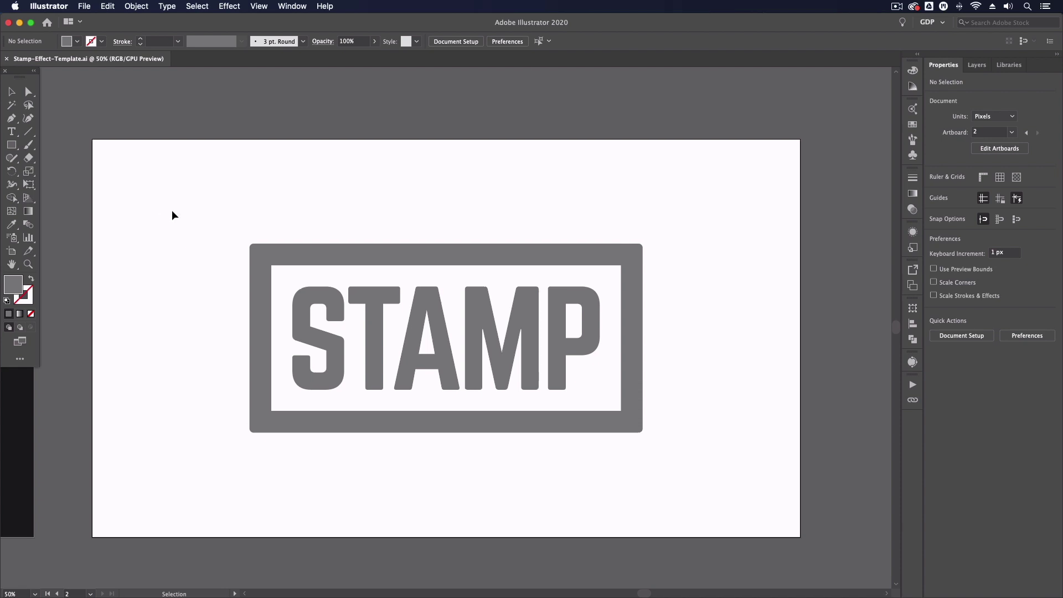
{"action": "scroll", "coordinate": [173, 215], "scroll_direction": "down", "scroll_amount": 3}
{"action": "scroll", "coordinate": [173, 215], "scroll_direction": "down", "scroll_amount": 1}
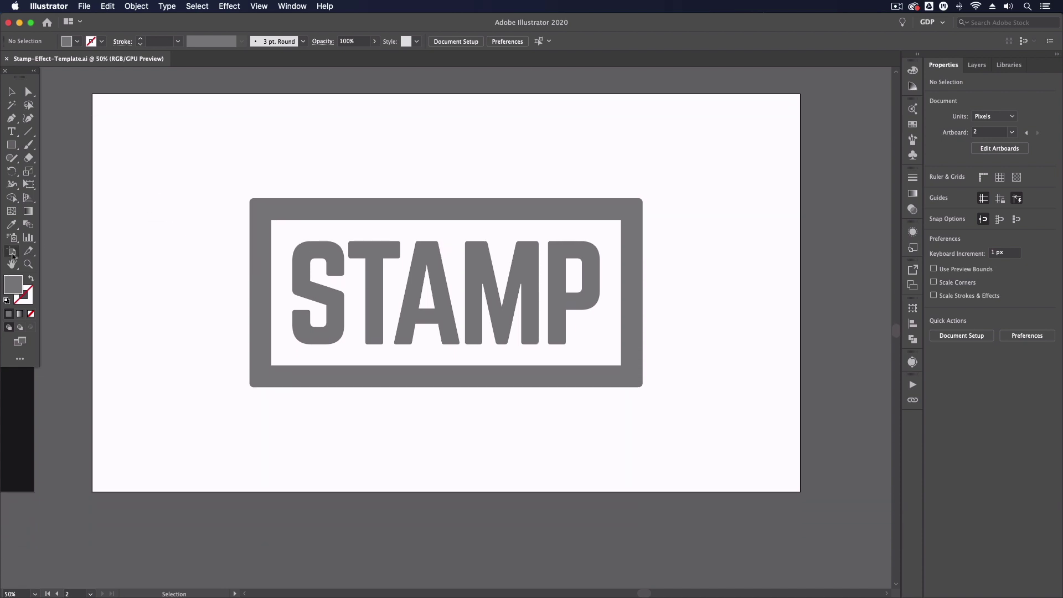
{"action": "left_click", "coordinate": [12, 251]}
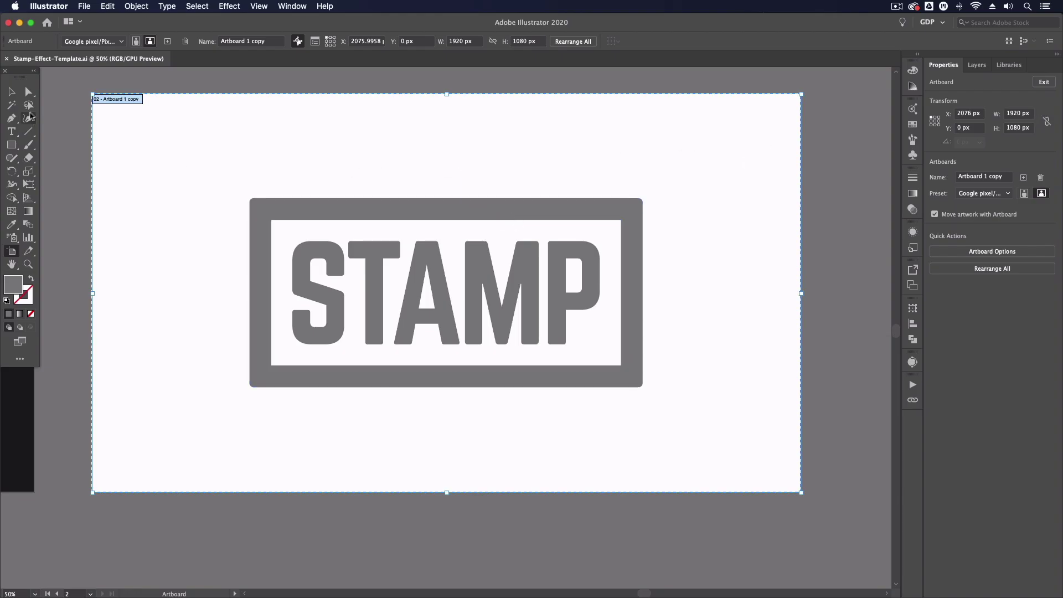
{"action": "key", "text": "Escape"}
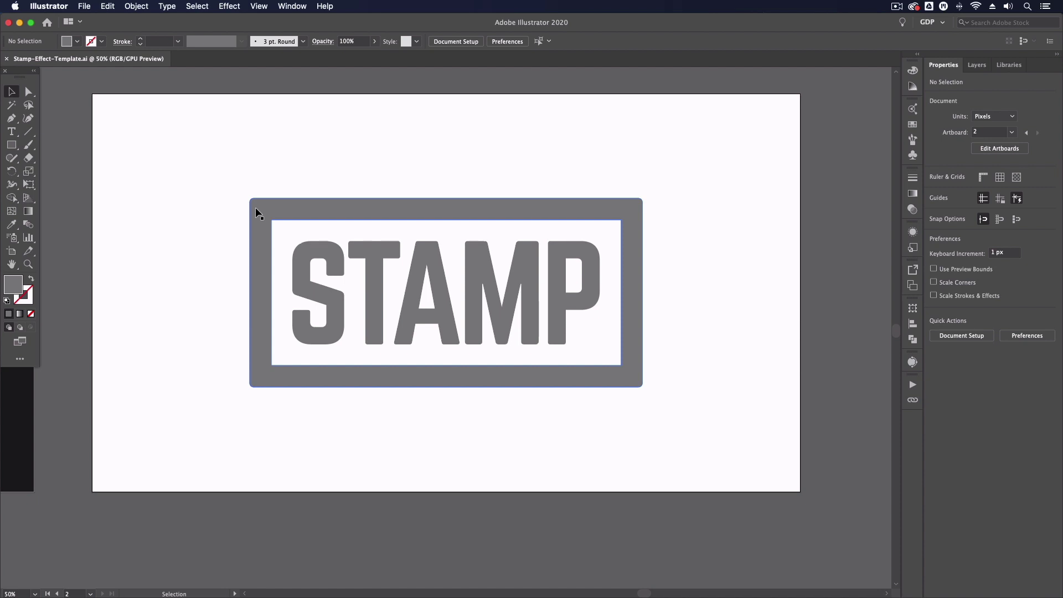
Select the whole grey STAMP box-and-text group and zoom to 100%.
{"action": "key", "text": "super+equal"}
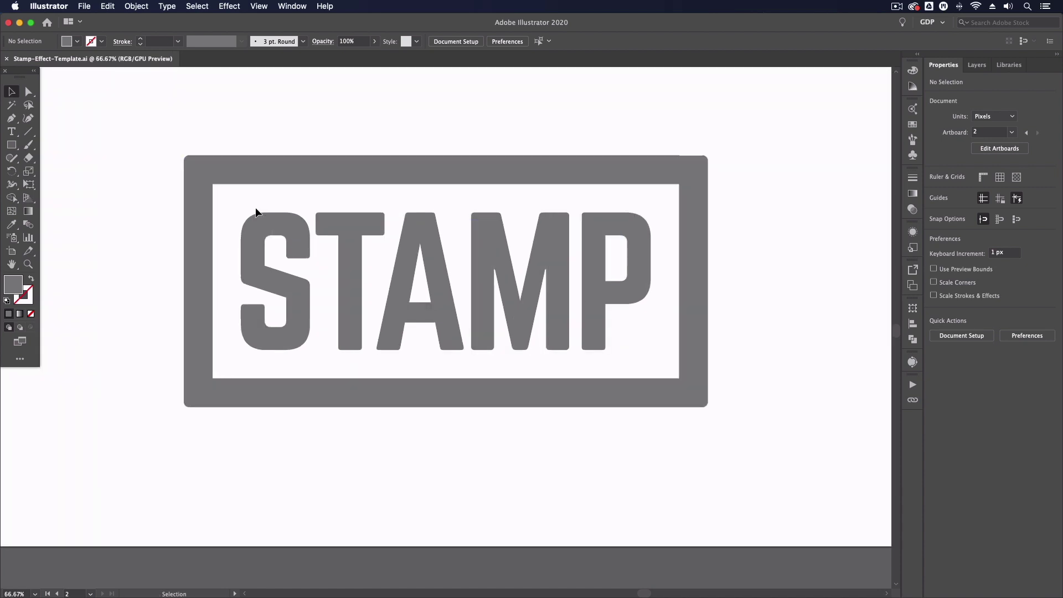
{"action": "scroll", "coordinate": [255, 207], "scroll_direction": "up", "scroll_amount": 1}
{"action": "left_click", "coordinate": [253, 181]}
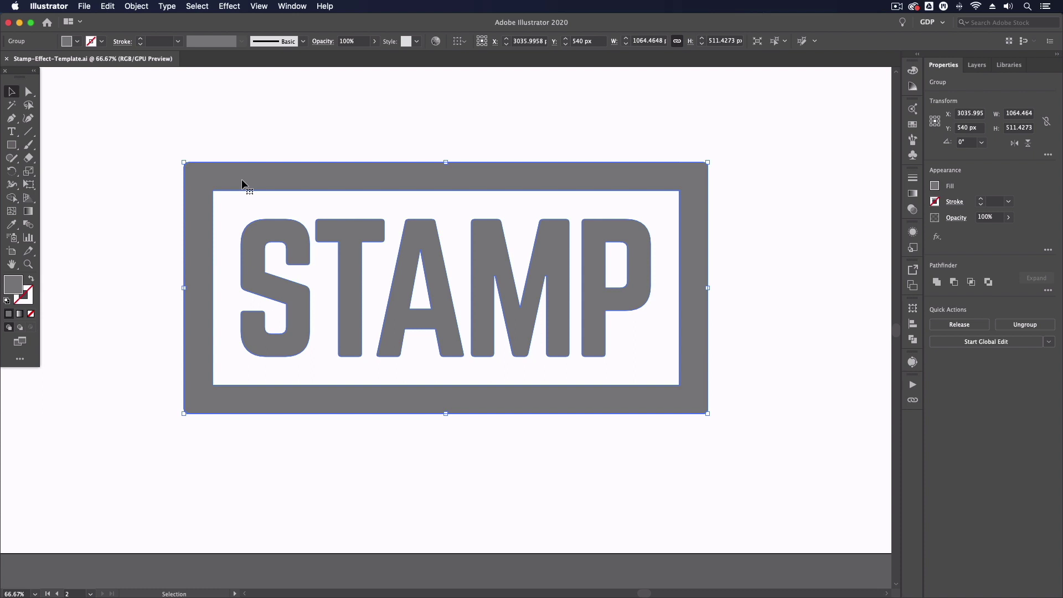
{"action": "key", "text": "super+equal"}
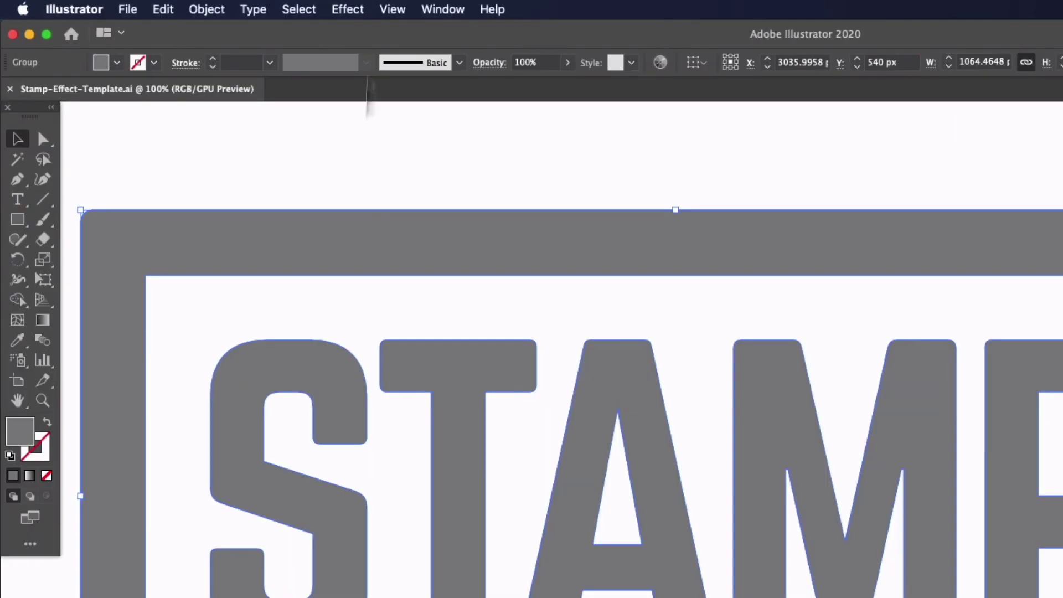
Apply Roughen to the STAMP group with Smooth points, Size 0.1% and Detail 20.
{"action": "left_click", "coordinate": [237, 6]}
{"action": "mouse_move", "coordinate": [259, 112]}
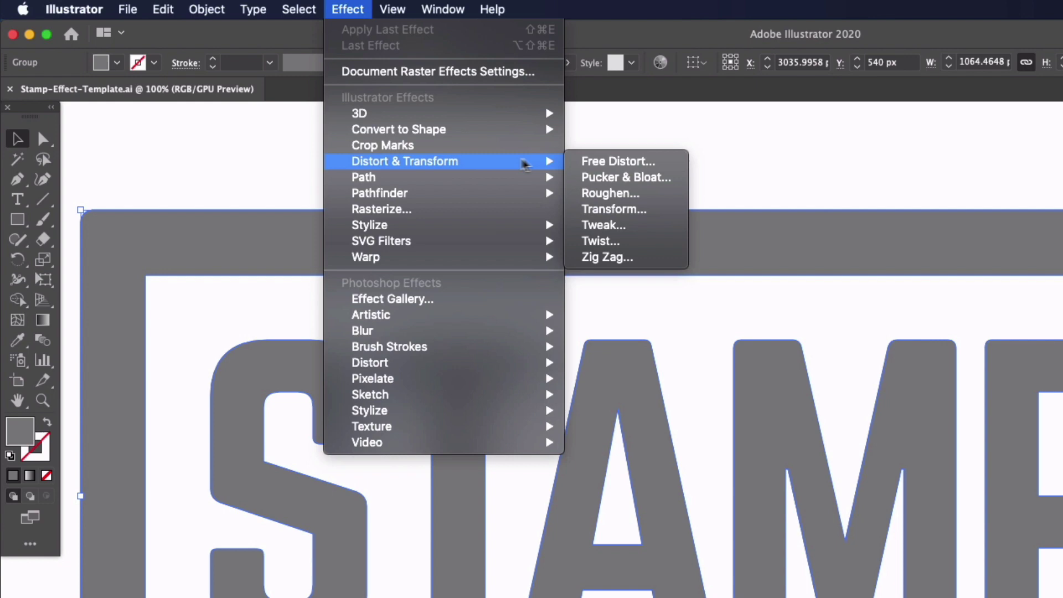
{"action": "left_click", "coordinate": [609, 194]}
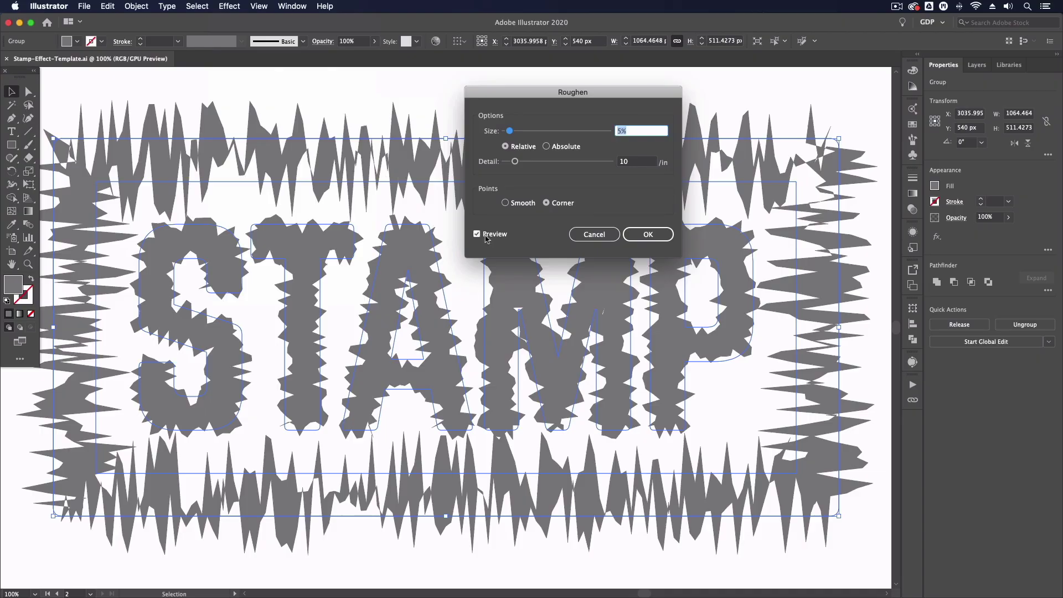
{"action": "left_click", "coordinate": [506, 203]}
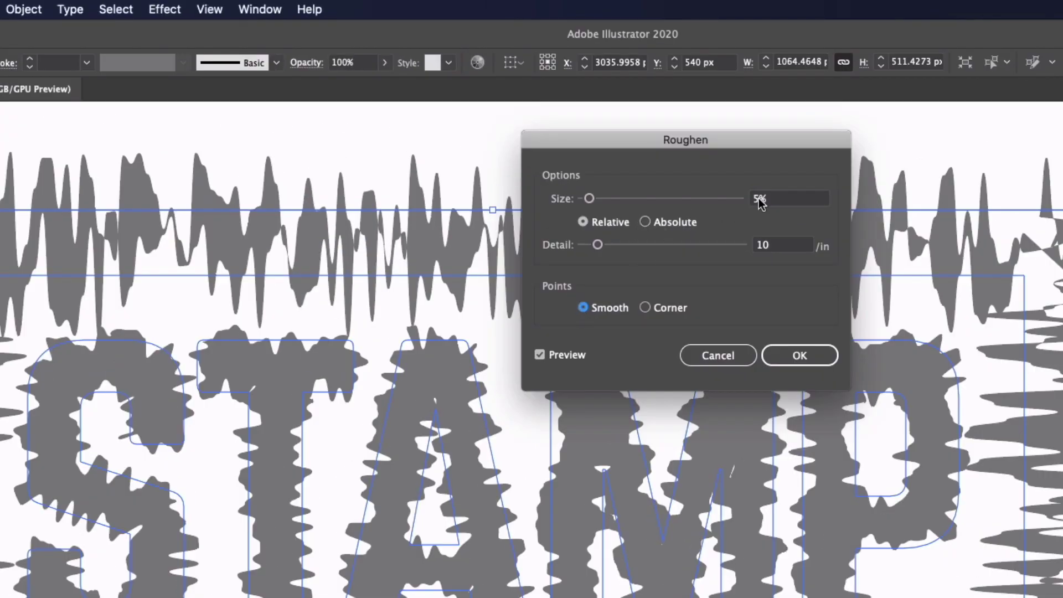
{"action": "left_click", "coordinate": [760, 199]}
{"action": "key", "text": "Down"}
{"action": "key", "text": "Down"}
{"action": "key", "text": "Down"}
{"action": "key", "text": "Down"}
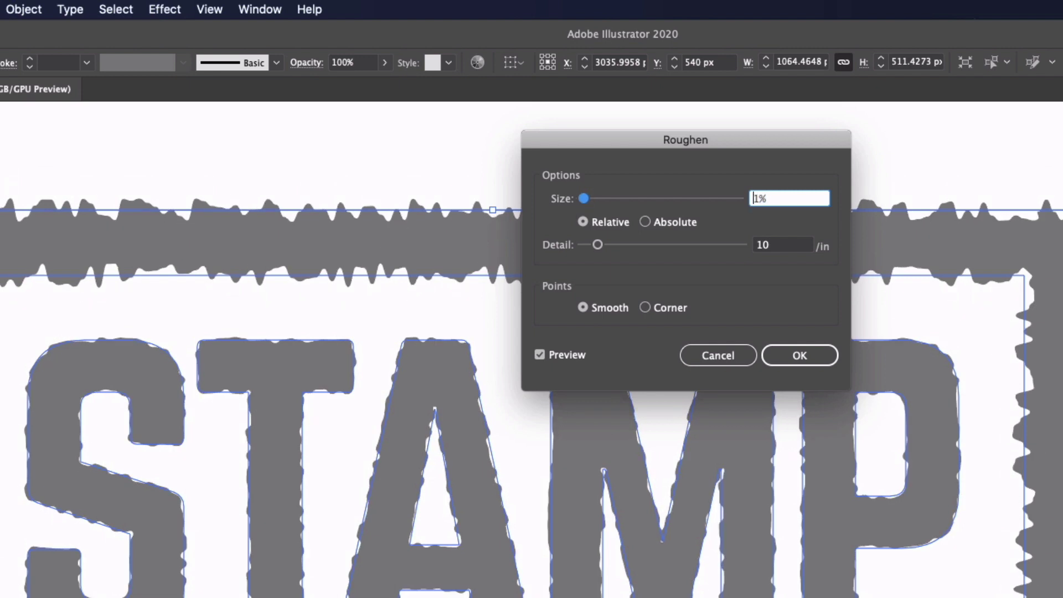
{"action": "key", "text": "Down"}
{"action": "key", "text": "Tab"}
{"action": "key", "text": "Up"}
{"action": "key", "text": "Up"}
{"action": "key", "text": "Up"}
{"action": "key", "text": "Up"}
{"action": "key", "text": "Up"}
{"action": "key", "text": "Up"}
{"action": "key", "text": "Up"}
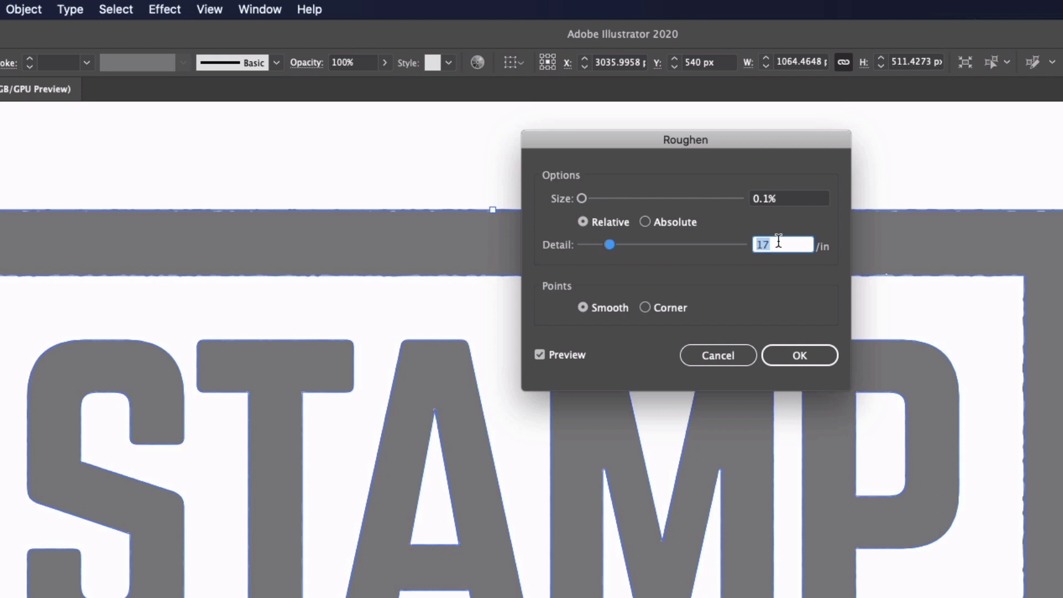
{"action": "key", "text": "Up"}
{"action": "key", "text": "Up"}
{"action": "key", "text": "Up"}
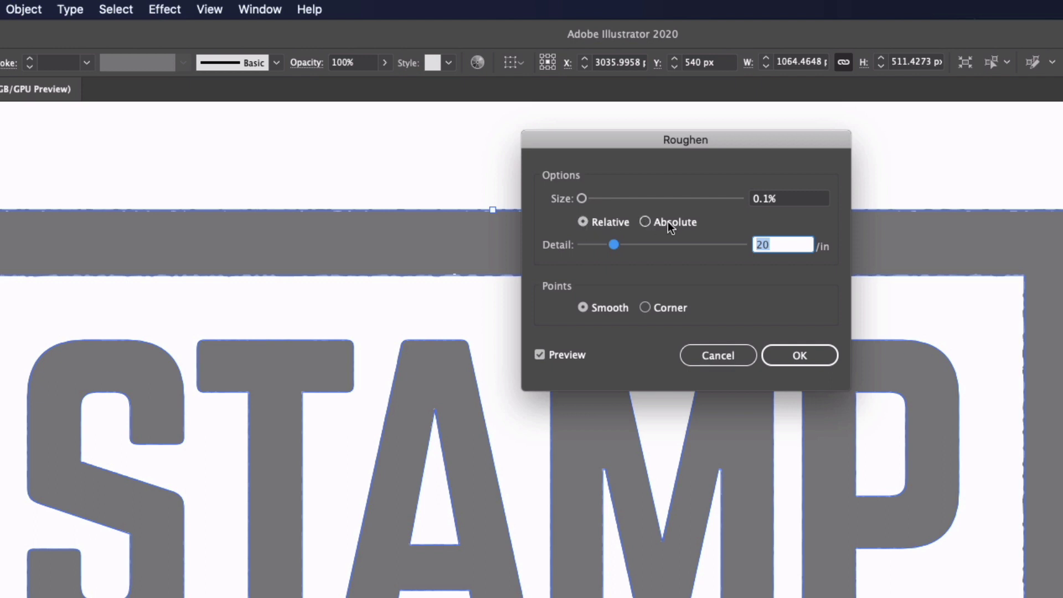
{"action": "left_click", "coordinate": [773, 351]}
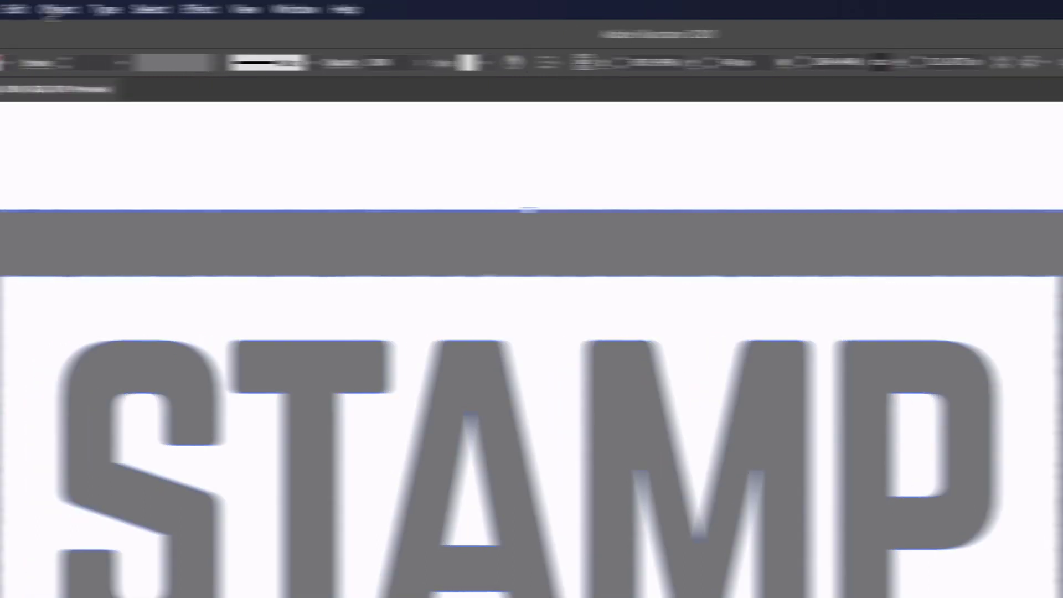
Expand the roughened appearance into real paths and reselect the stamp group.
{"action": "left_click", "coordinate": [59, 9]}
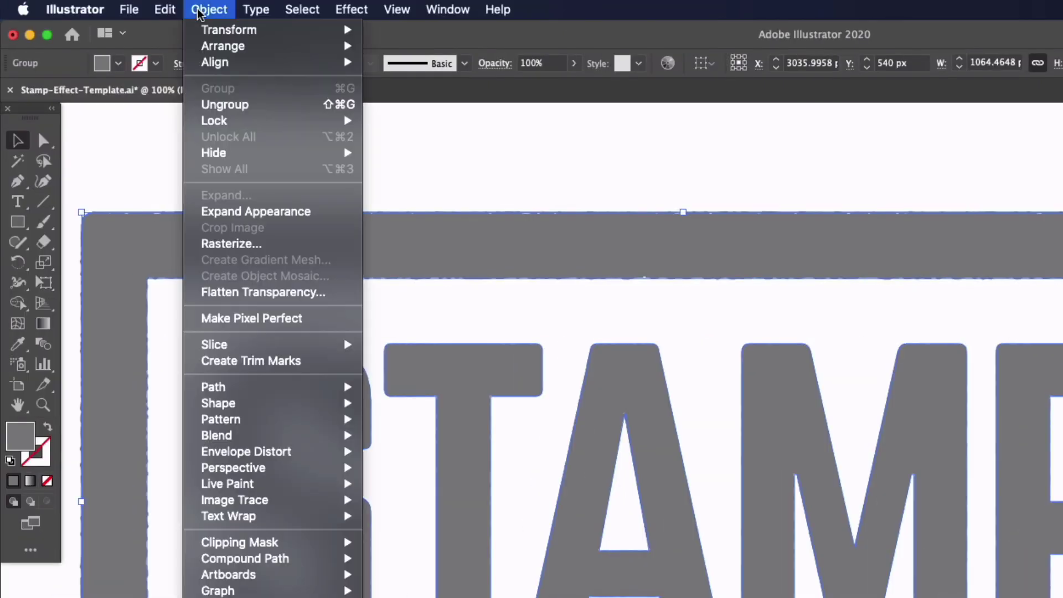
{"action": "left_click", "coordinate": [233, 213]}
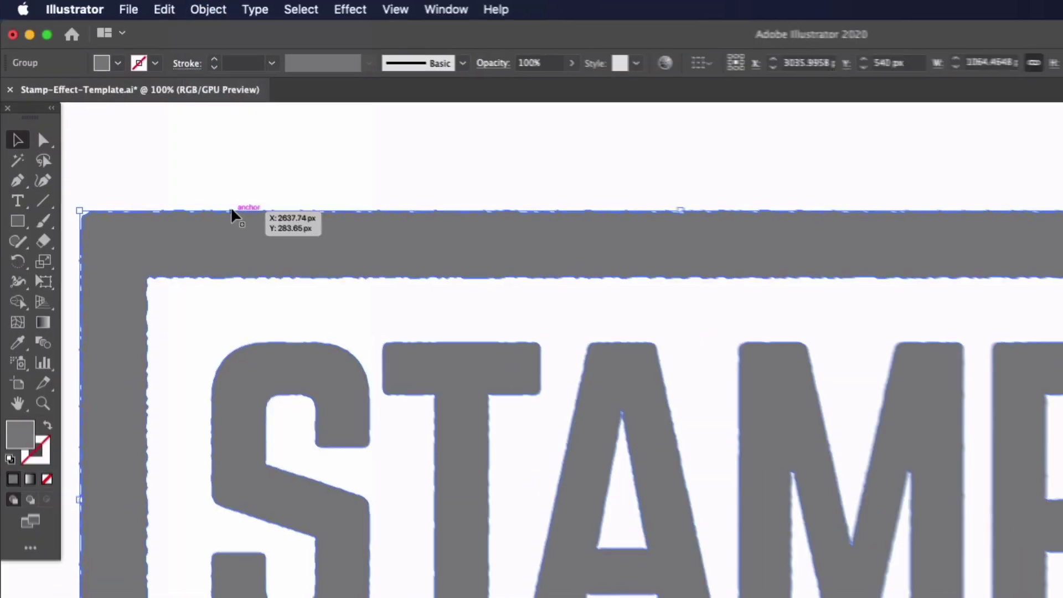
{"action": "left_click", "coordinate": [302, 177]}
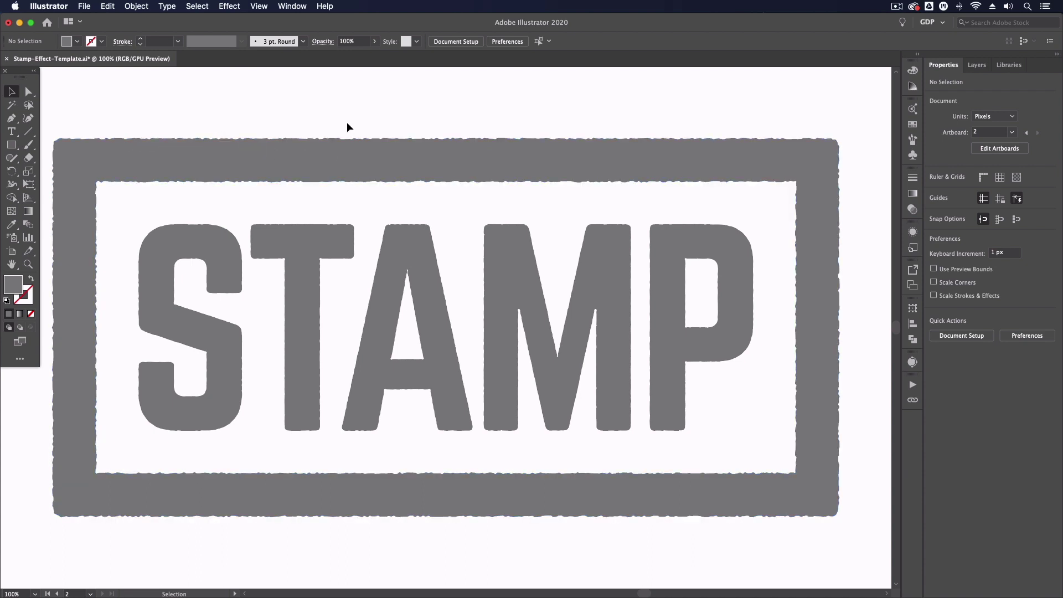
{"action": "left_click", "coordinate": [333, 157]}
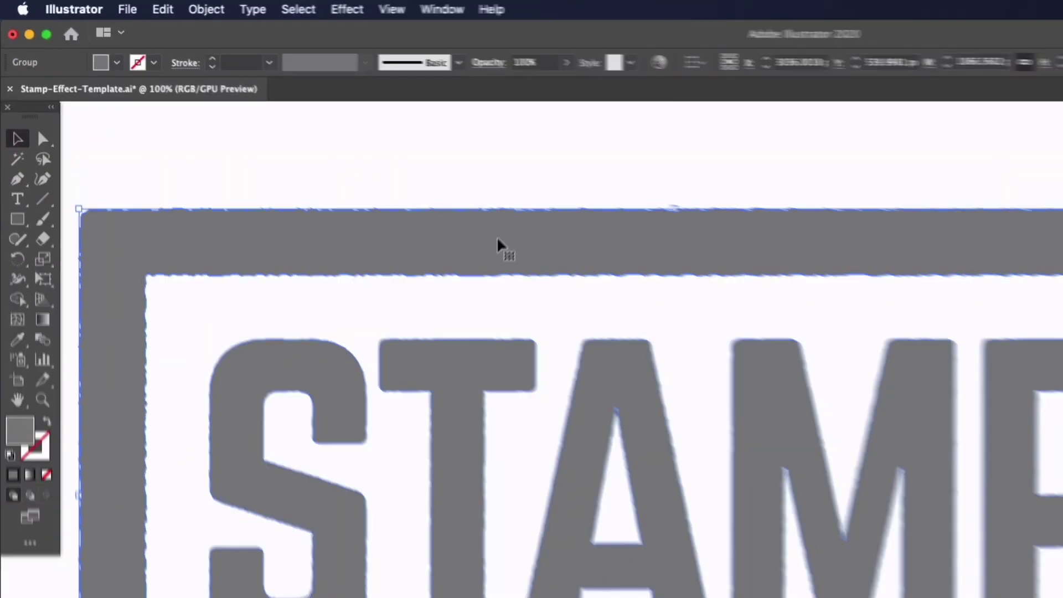
Add an Inner Glow in Normal mode with pure black as the glow colour.
{"action": "left_click", "coordinate": [344, 11]}
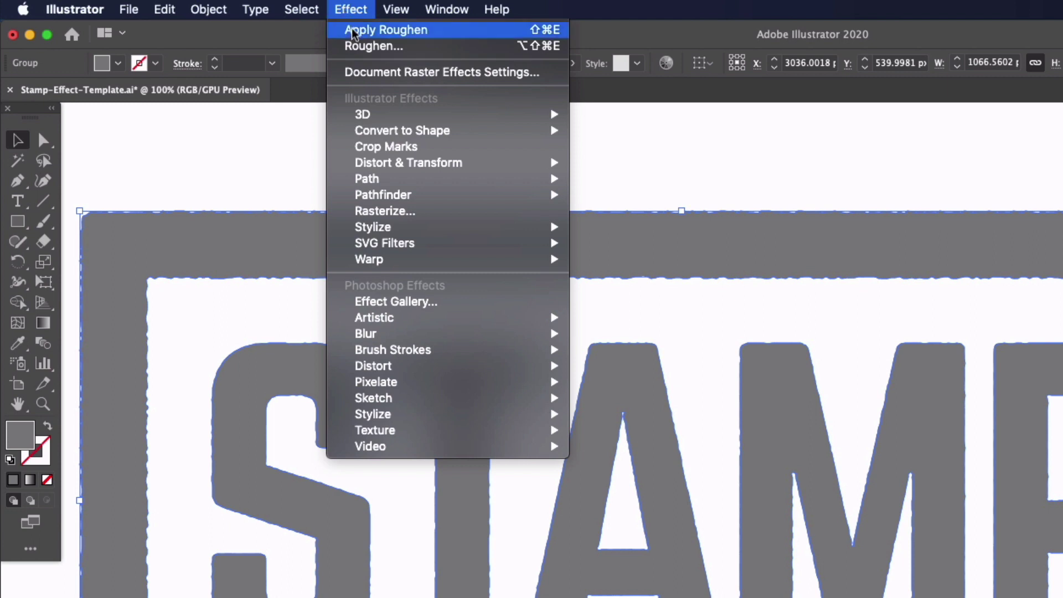
{"action": "mouse_move", "coordinate": [388, 229]}
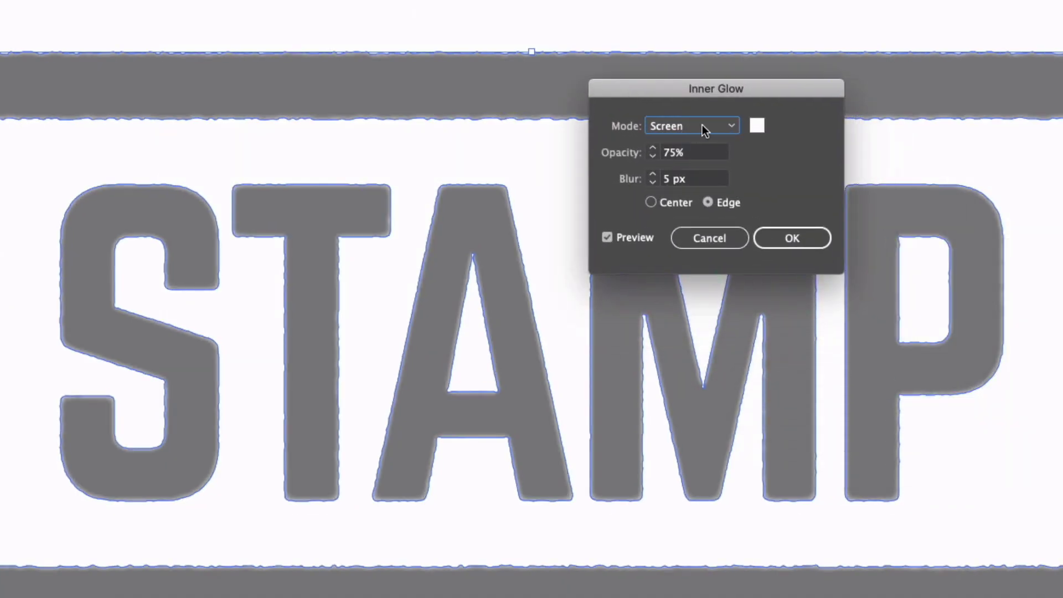
{"action": "left_click", "coordinate": [702, 125]}
{"action": "left_click", "coordinate": [682, 144]}
{"action": "left_click", "coordinate": [757, 126]}
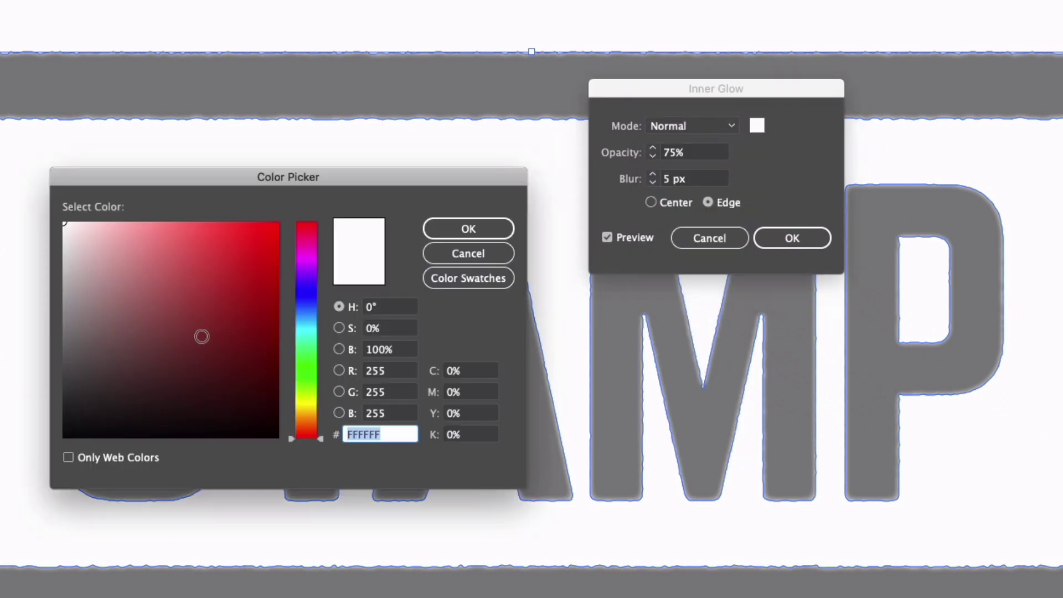
{"action": "left_click", "coordinate": [100, 413]}
{"action": "left_click_drag", "start_coordinate": [100, 412], "coordinate": [58, 443]}
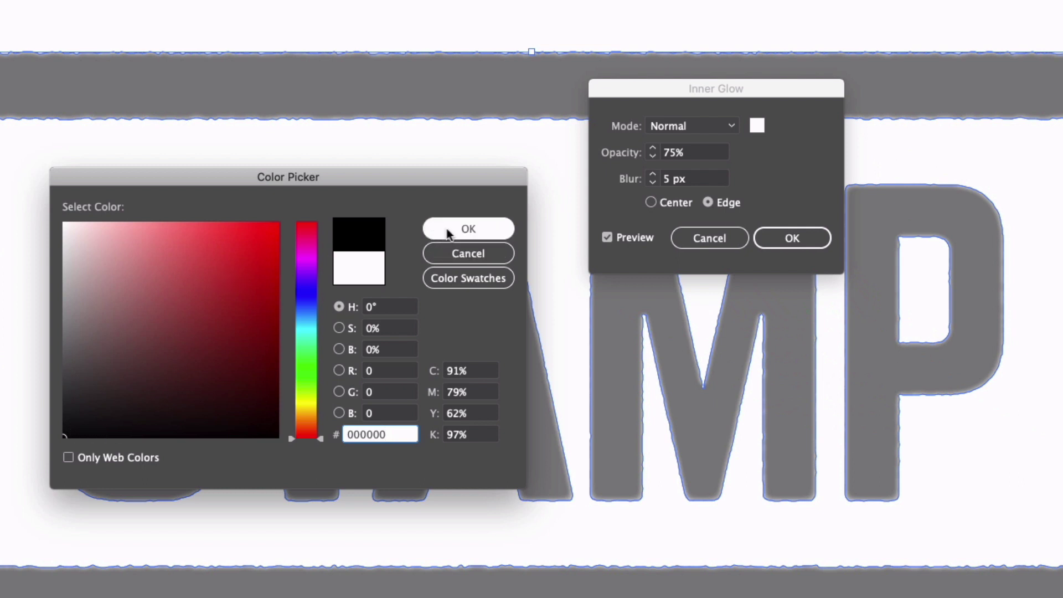
{"action": "left_click", "coordinate": [468, 228]}
Set the inner glow opacity to 100% and raise its blur to 15 px.
{"action": "left_click", "coordinate": [668, 153]}
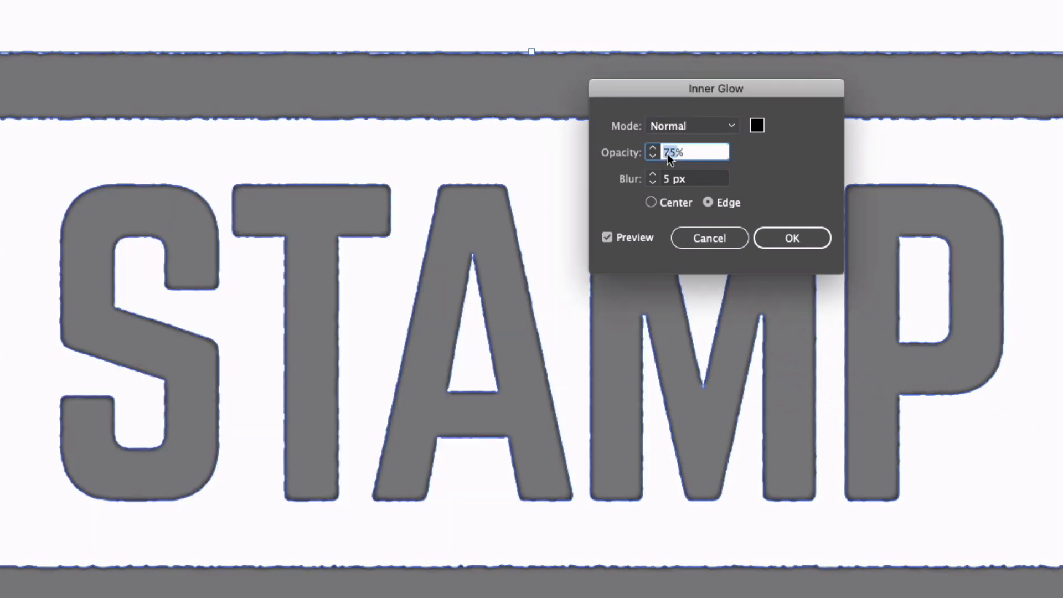
{"action": "type", "text": "100"}
{"action": "left_click", "coordinate": [674, 179]}
{"action": "left_click", "coordinate": [652, 174]}
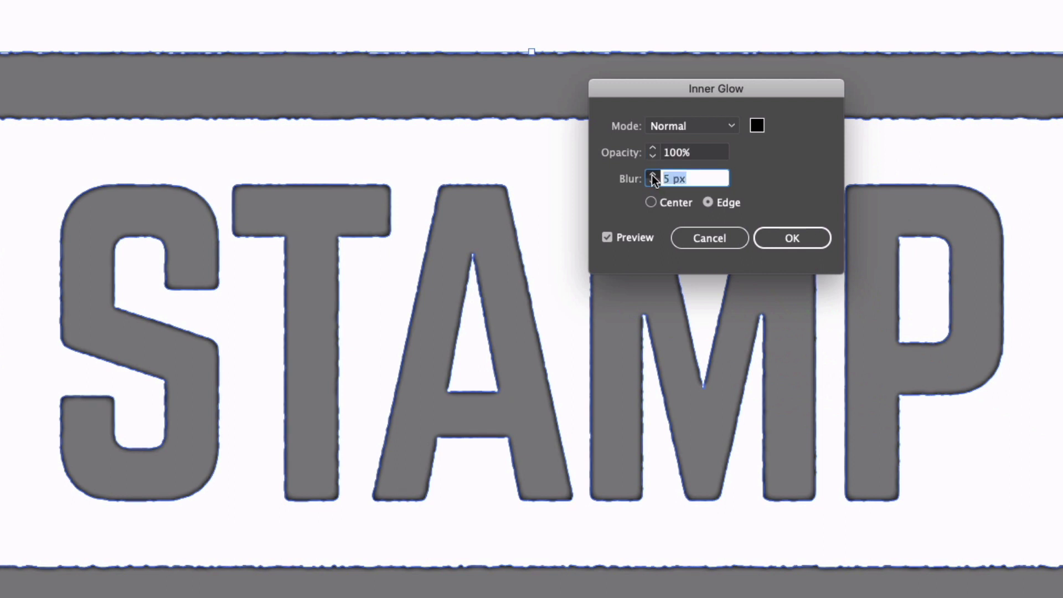
{"action": "left_click", "coordinate": [652, 175]}
{"action": "left_click", "coordinate": [652, 174]}
{"action": "left_click", "coordinate": [652, 174]}
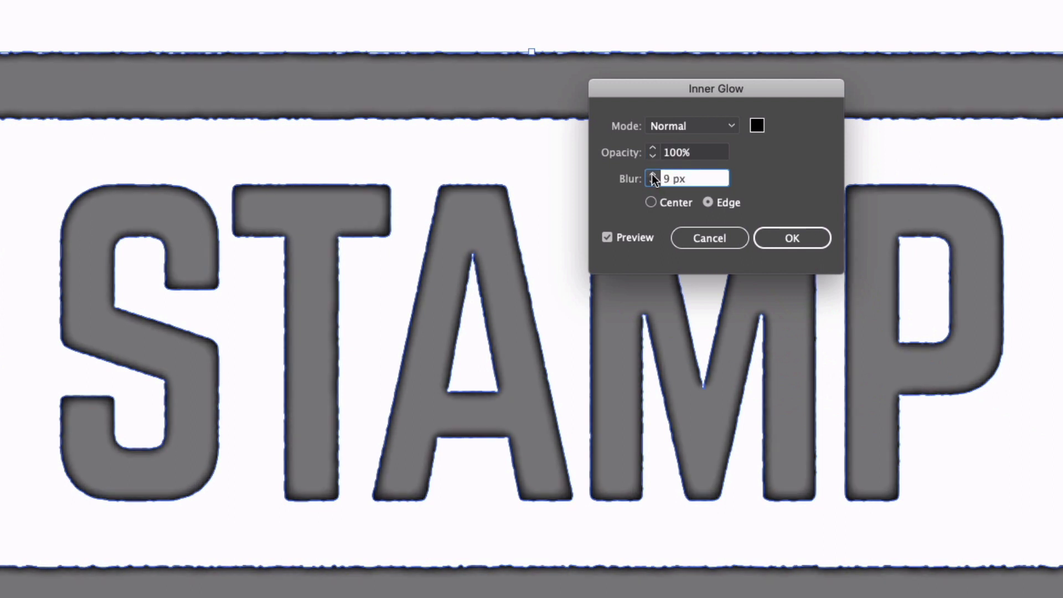
{"action": "left_click", "coordinate": [652, 173]}
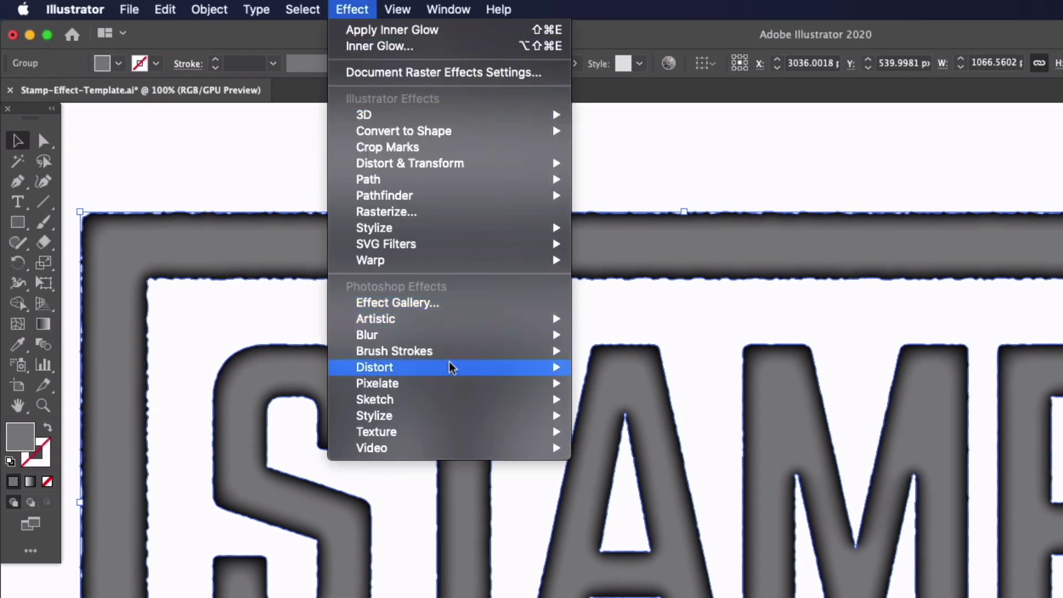
Apply a grainy Pixelate > Mezzotint effect to the STAMP group.
{"action": "mouse_move", "coordinate": [453, 384]}
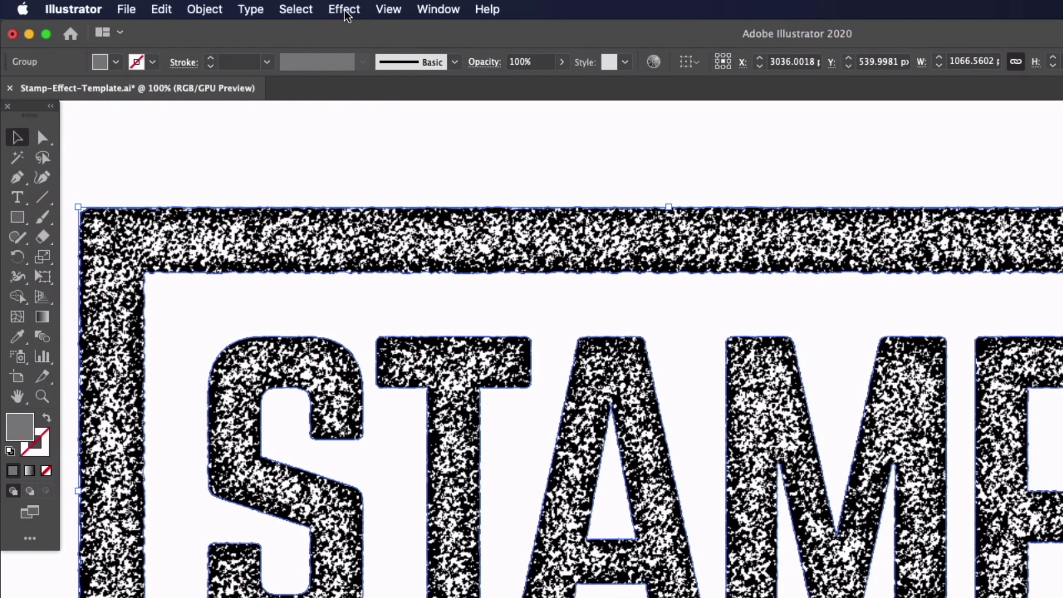
Apply the Sketch > Stamp filter with Light/Dark Balance 1 and Smoothness 2.
{"action": "left_click", "coordinate": [344, 9]}
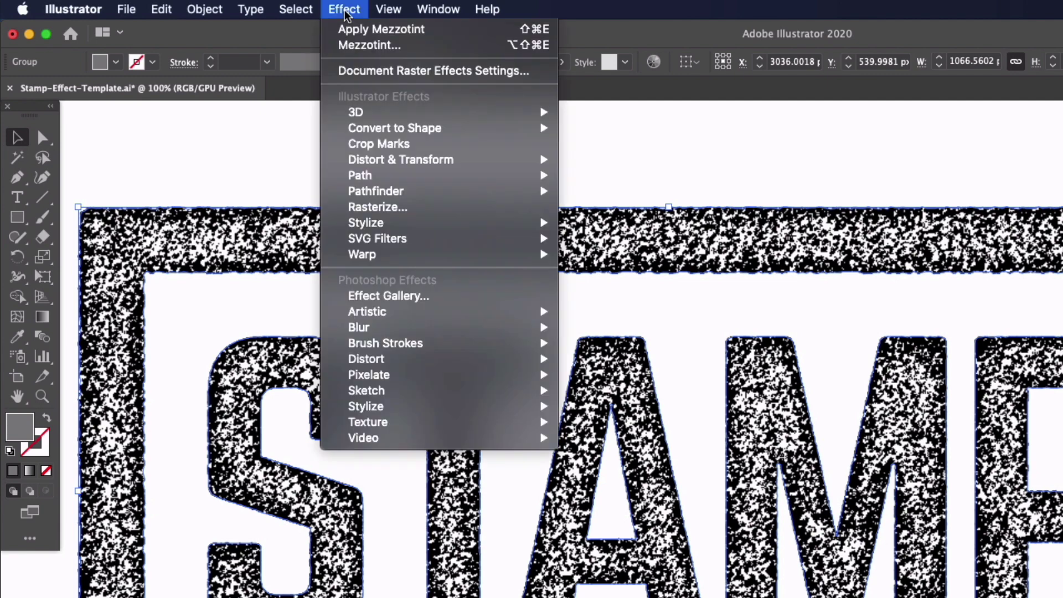
{"action": "mouse_move", "coordinate": [415, 390]}
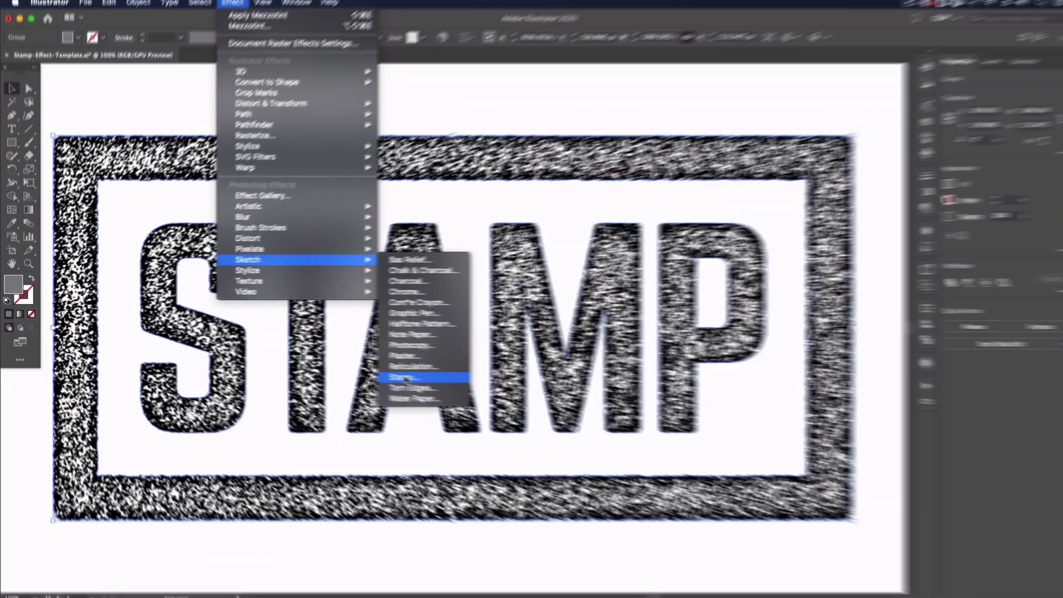
{"action": "left_click", "coordinate": [598, 414]}
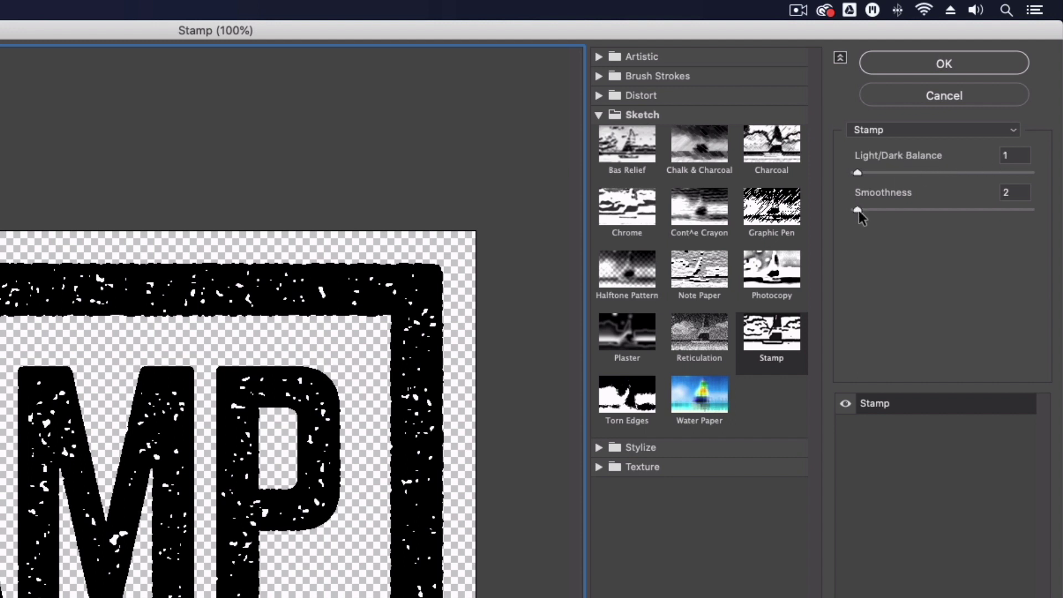
{"action": "left_click_drag", "start_coordinate": [858, 211], "coordinate": [872, 210]}
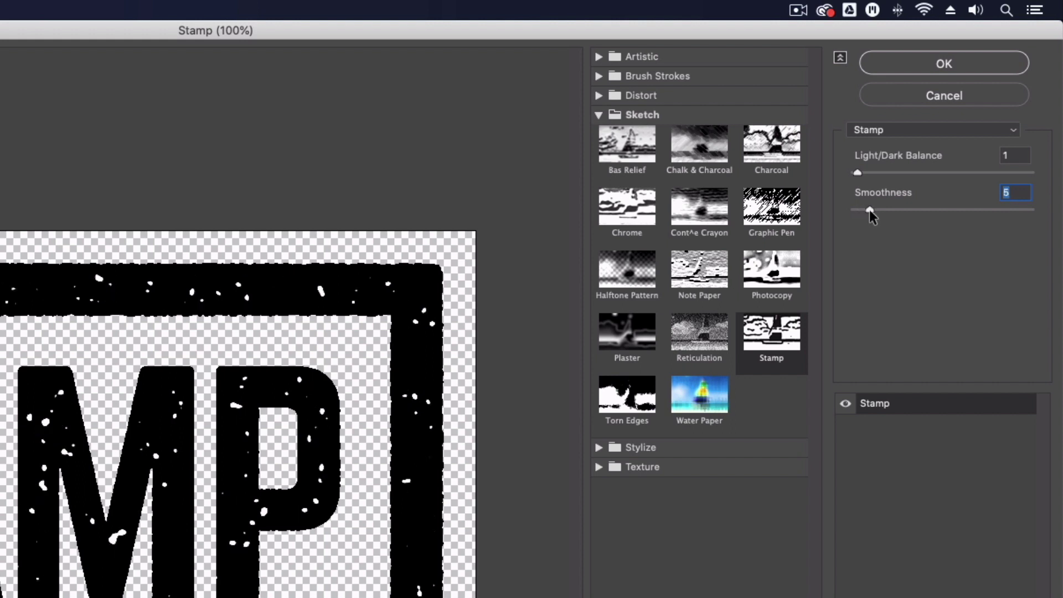
{"action": "left_click_drag", "start_coordinate": [869, 209], "coordinate": [858, 210]}
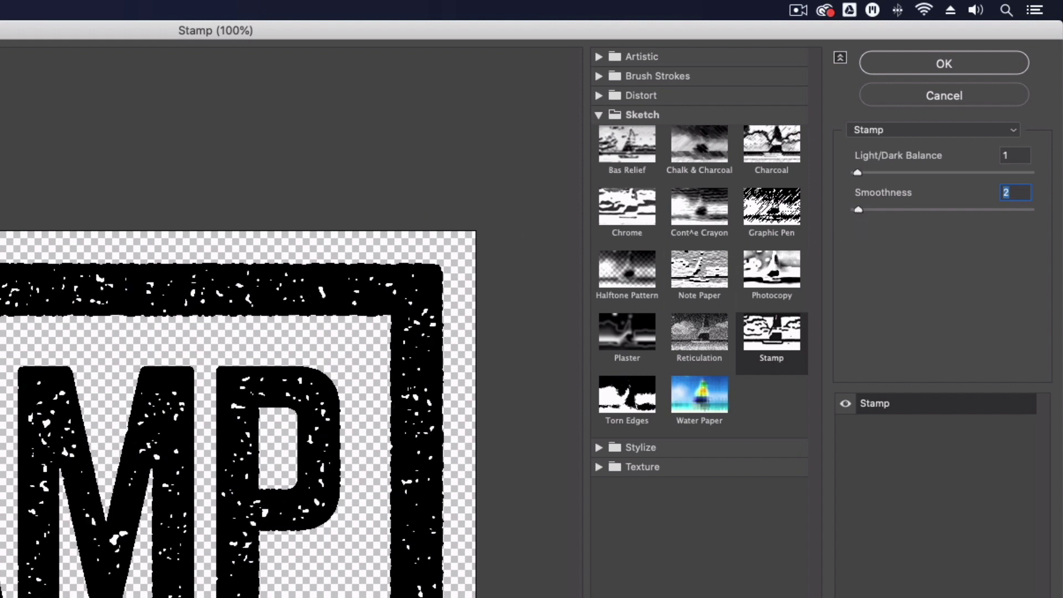
{"action": "left_click", "coordinate": [911, 62]}
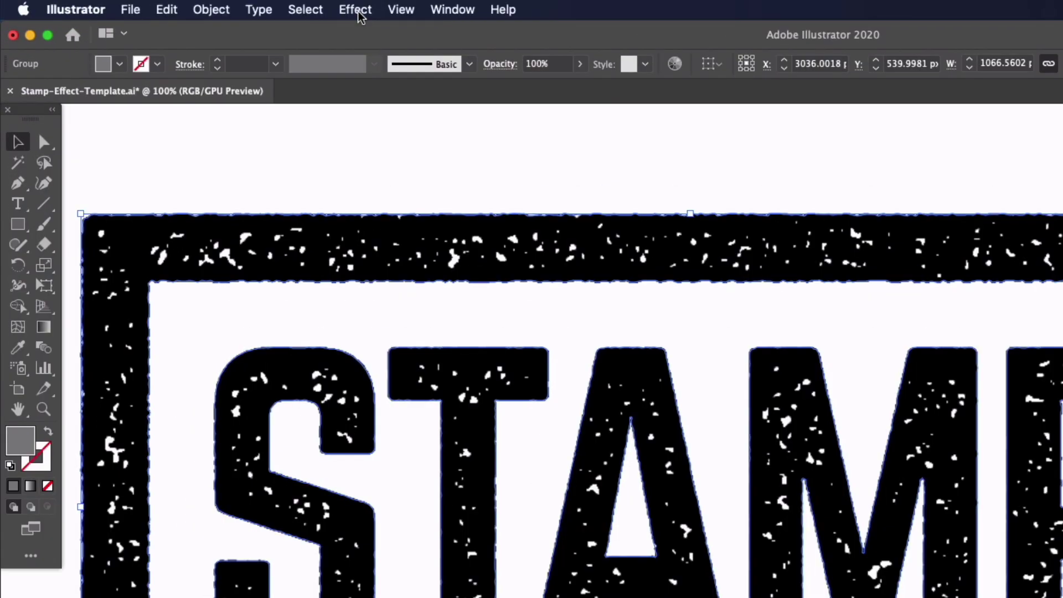
Set Document Raster Effects Settings resolution to High (300 ppi).
{"action": "left_click", "coordinate": [357, 12]}
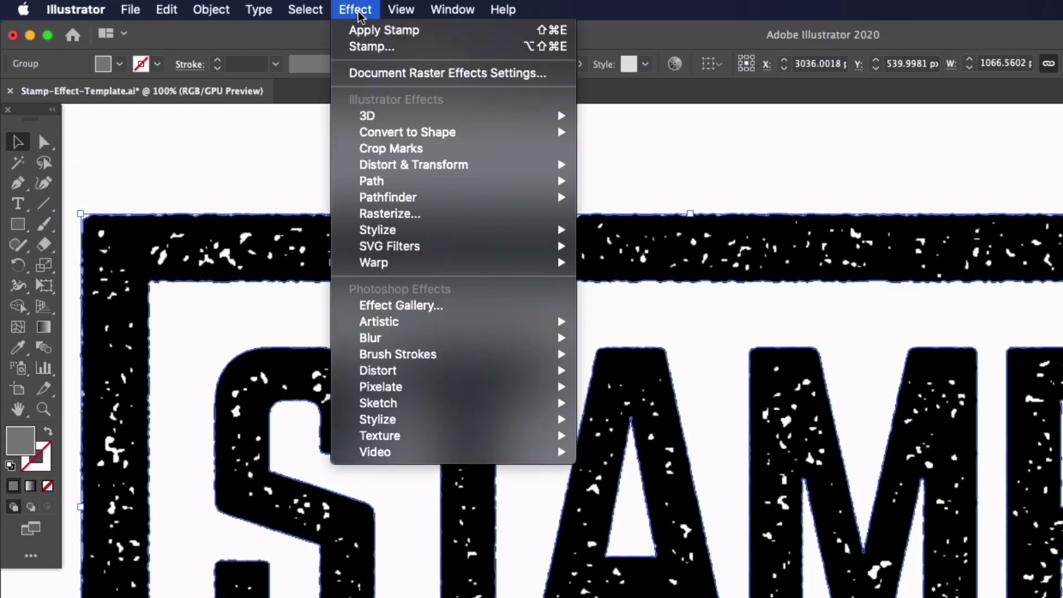
{"action": "left_click", "coordinate": [361, 78]}
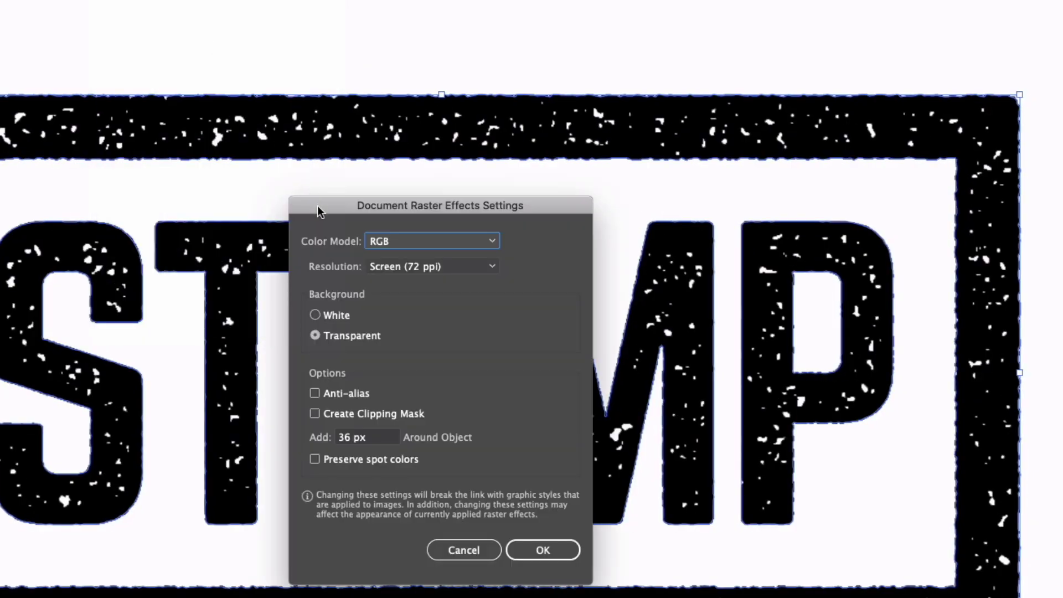
{"action": "left_click_drag", "start_coordinate": [317, 211], "coordinate": [424, 48]}
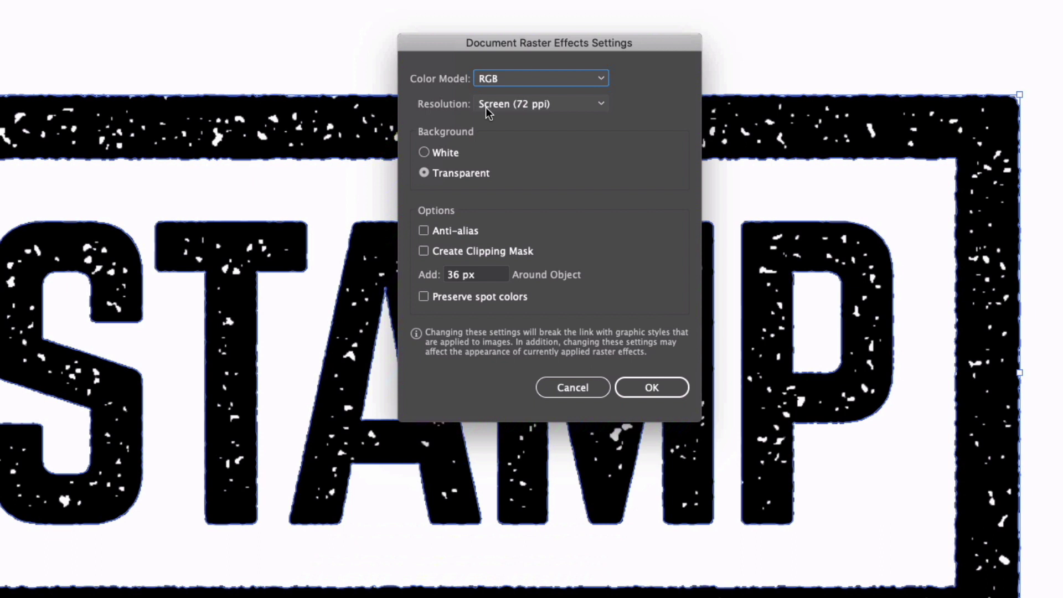
{"action": "left_click", "coordinate": [601, 104]}
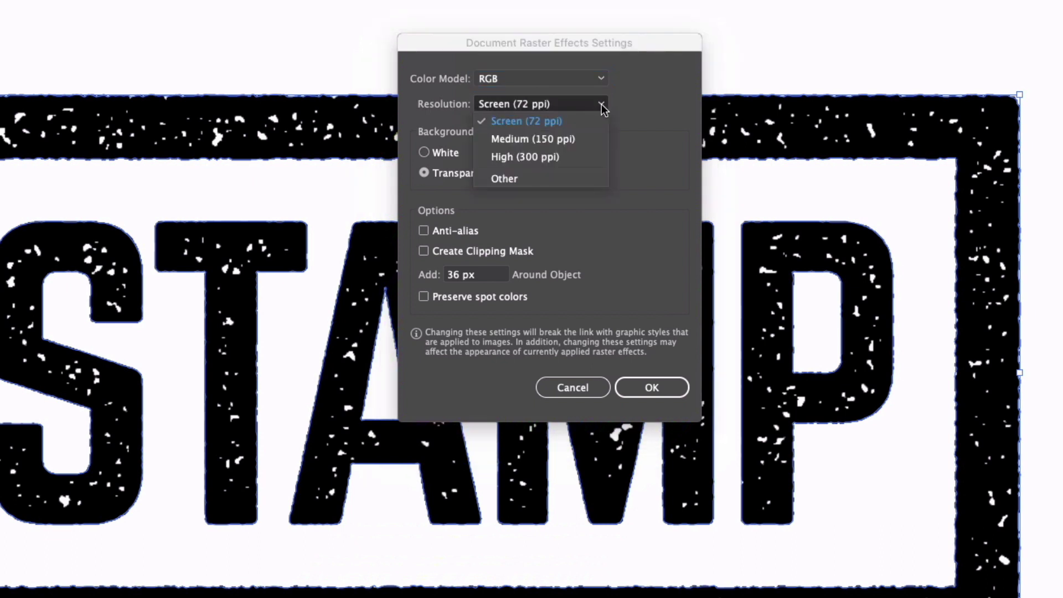
{"action": "left_click", "coordinate": [571, 157]}
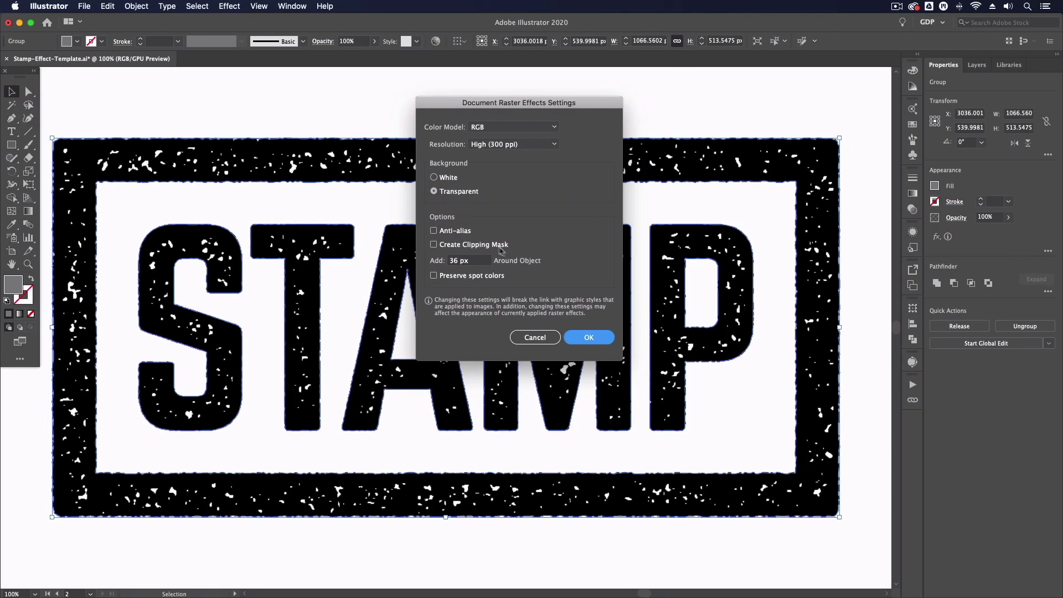
{"action": "key", "text": "Return"}
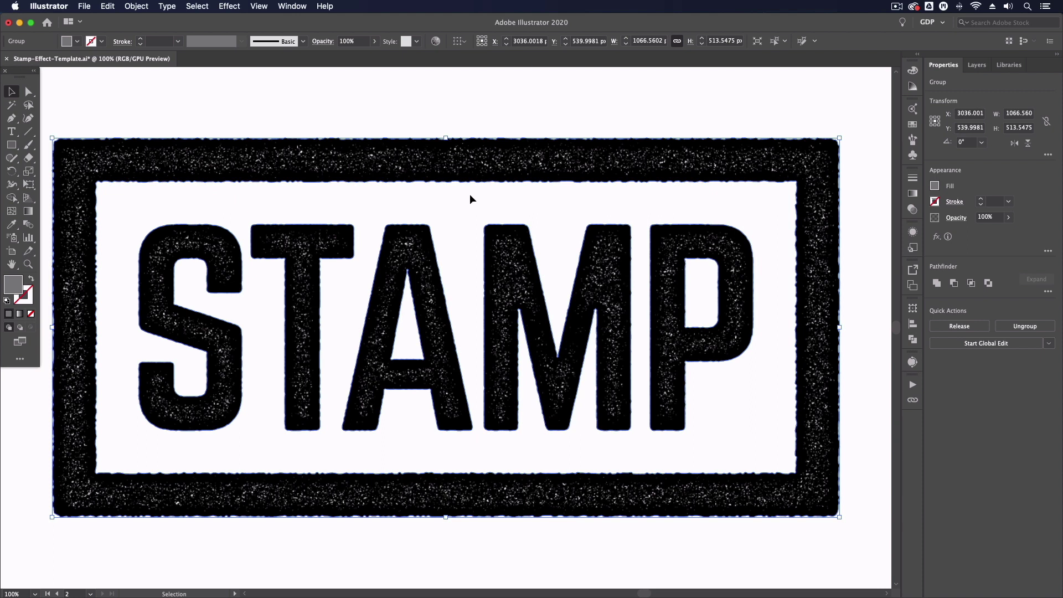
Zoom in and toggle anchor outlines to inspect the letters' speckled texture.
{"action": "key", "text": "a"}
{"action": "key", "text": "super+equal"}
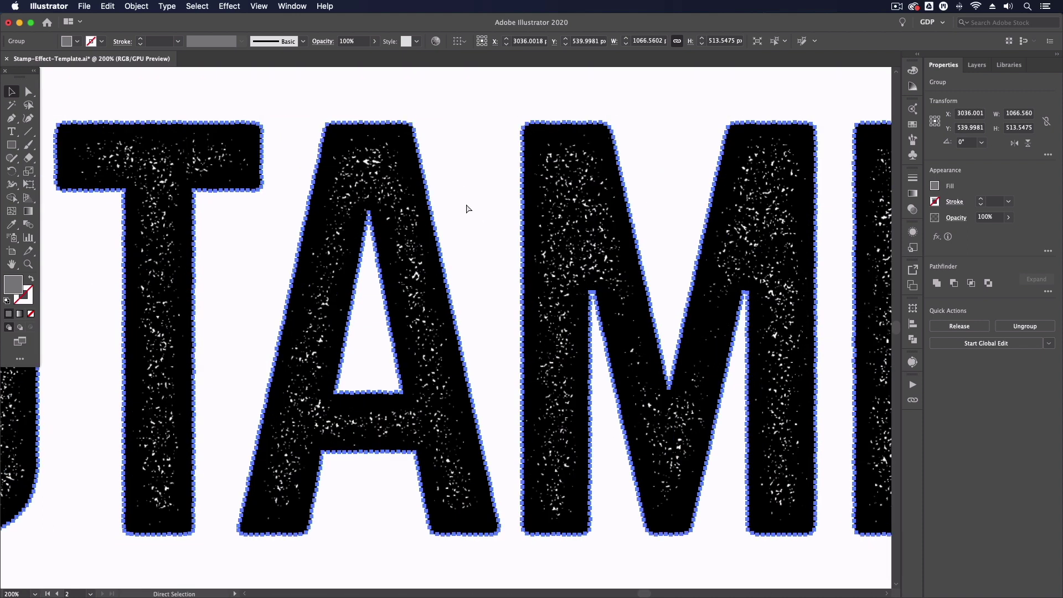
{"action": "key", "text": "super+equal"}
{"action": "key", "text": "v"}
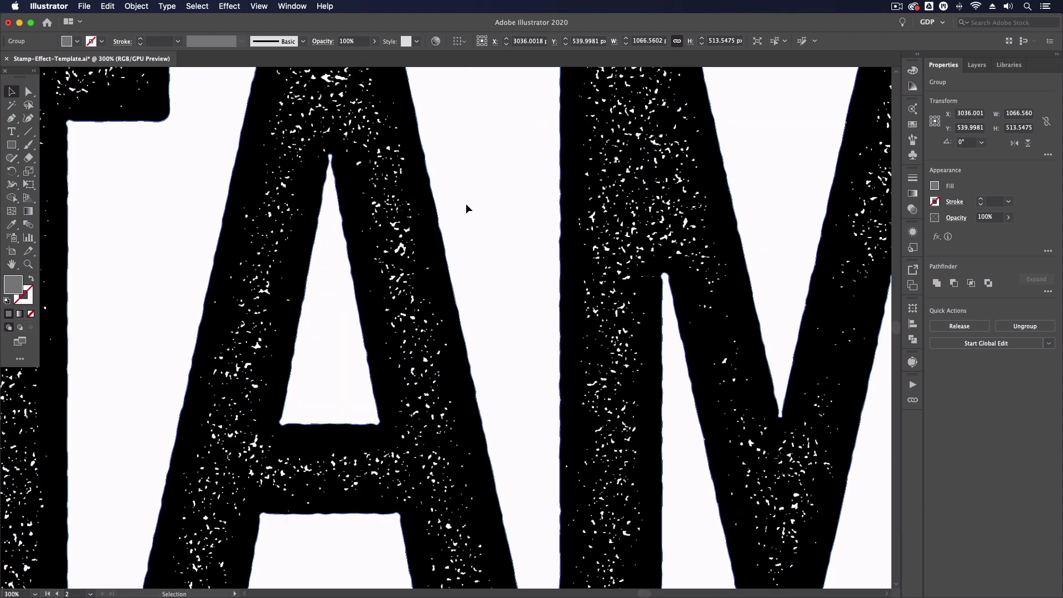
{"action": "key", "text": "a"}
{"action": "key", "text": "v"}
{"action": "key", "text": "a"}
{"action": "key", "text": "super+minus"}
{"action": "key", "text": "super+minus"}
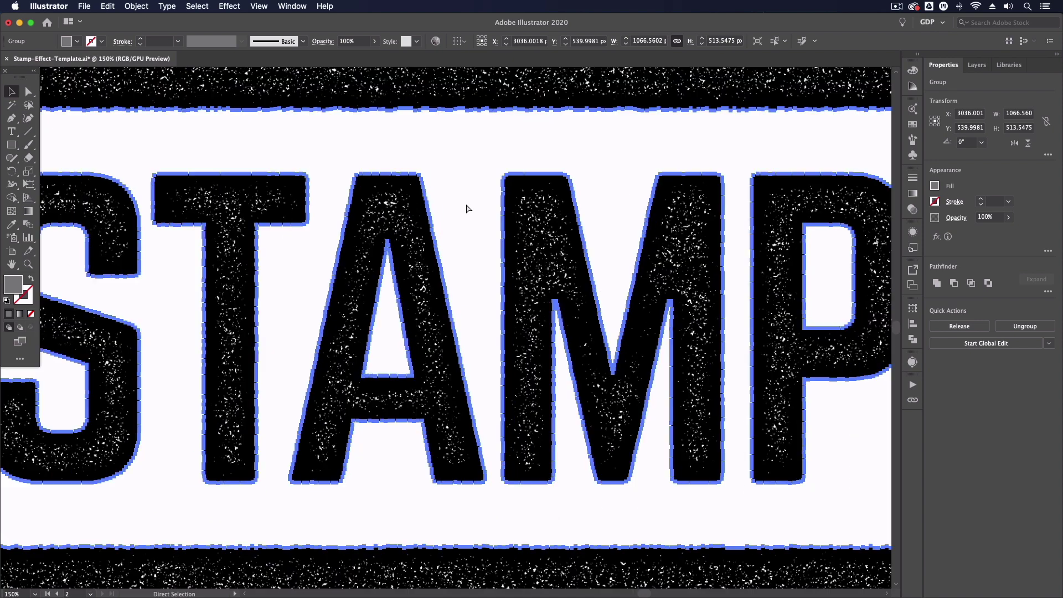
{"action": "key", "text": "super+minus"}
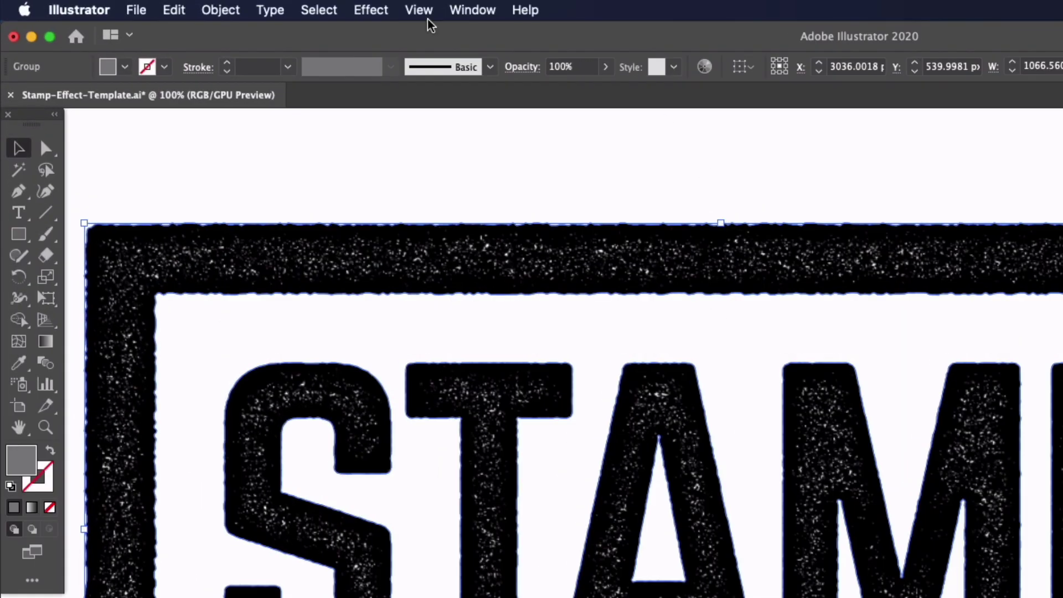
Change Document Raster Effects Settings resolution to Screen (72 ppi).
{"action": "left_click", "coordinate": [371, 10]}
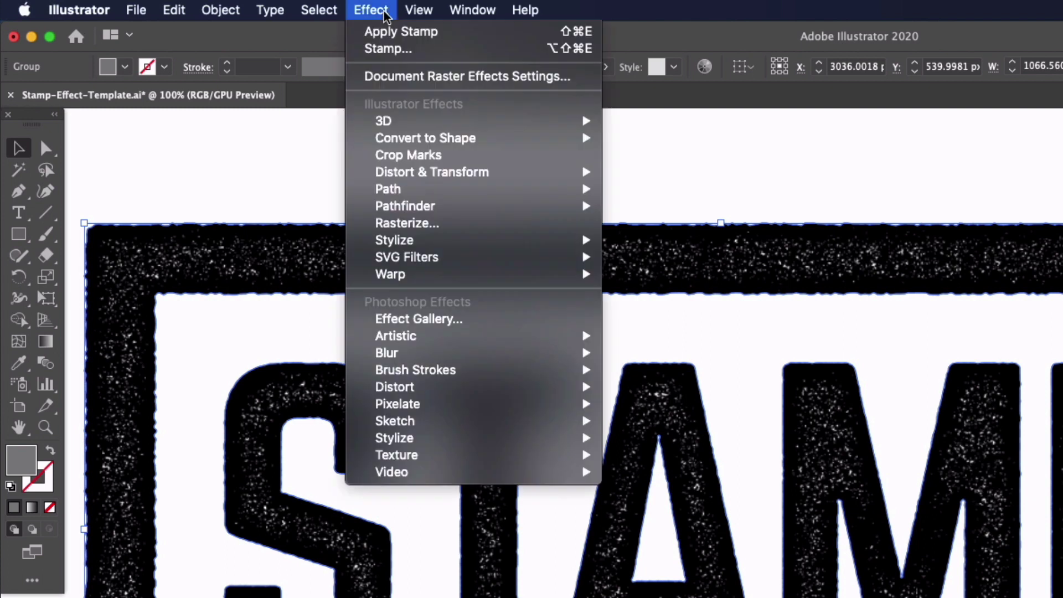
{"action": "left_click", "coordinate": [395, 77]}
{"action": "left_click", "coordinate": [797, 238]}
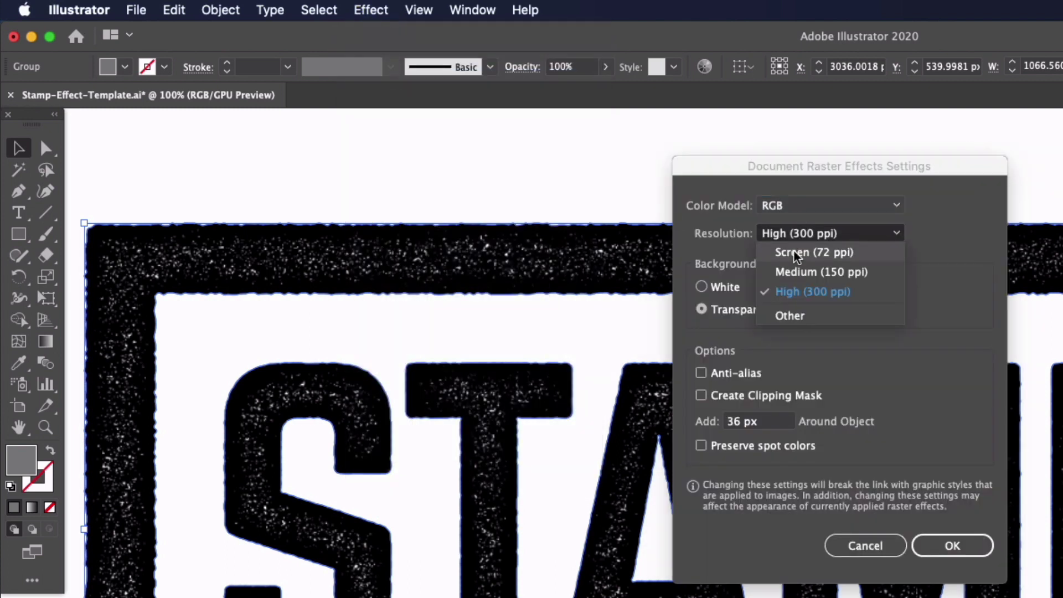
{"action": "left_click", "coordinate": [796, 254]}
{"action": "left_click", "coordinate": [947, 547]}
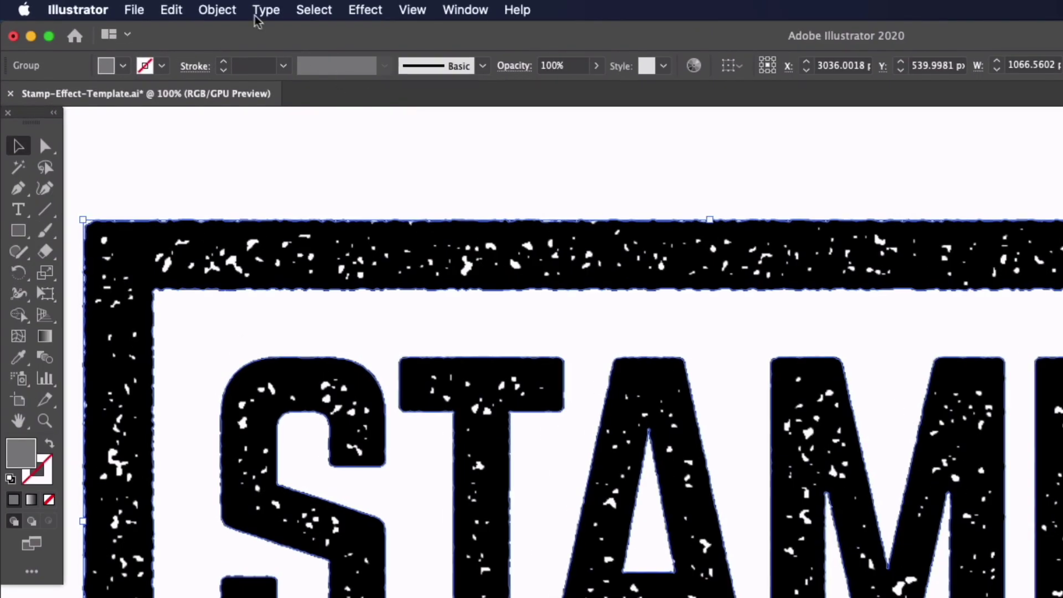
Expand the stamp's appearance into a single embedded 1140 × 586 px image.
{"action": "left_click", "coordinate": [136, 6]}
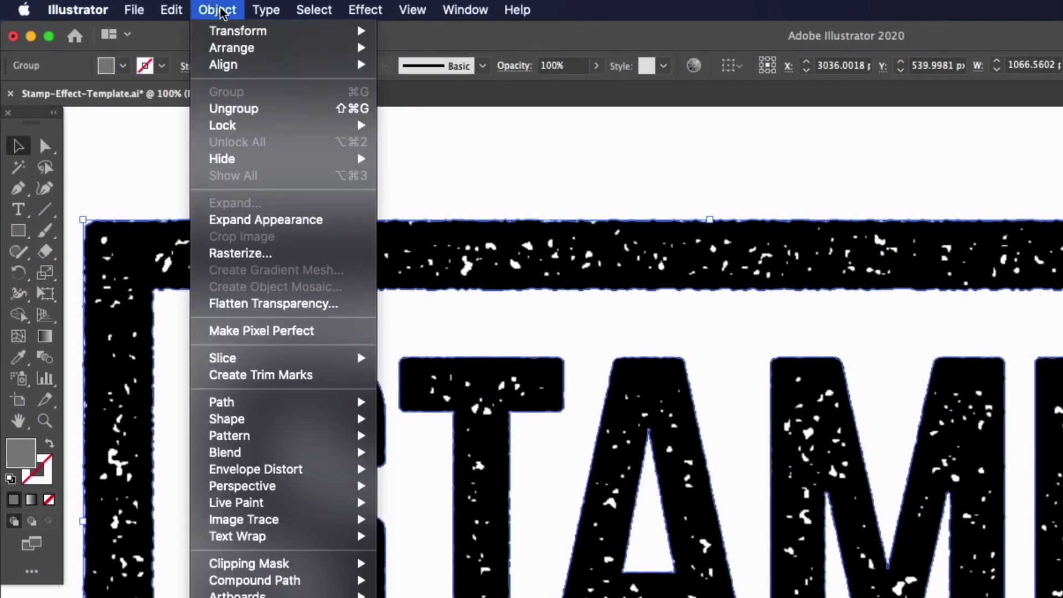
{"action": "left_click", "coordinate": [247, 220]}
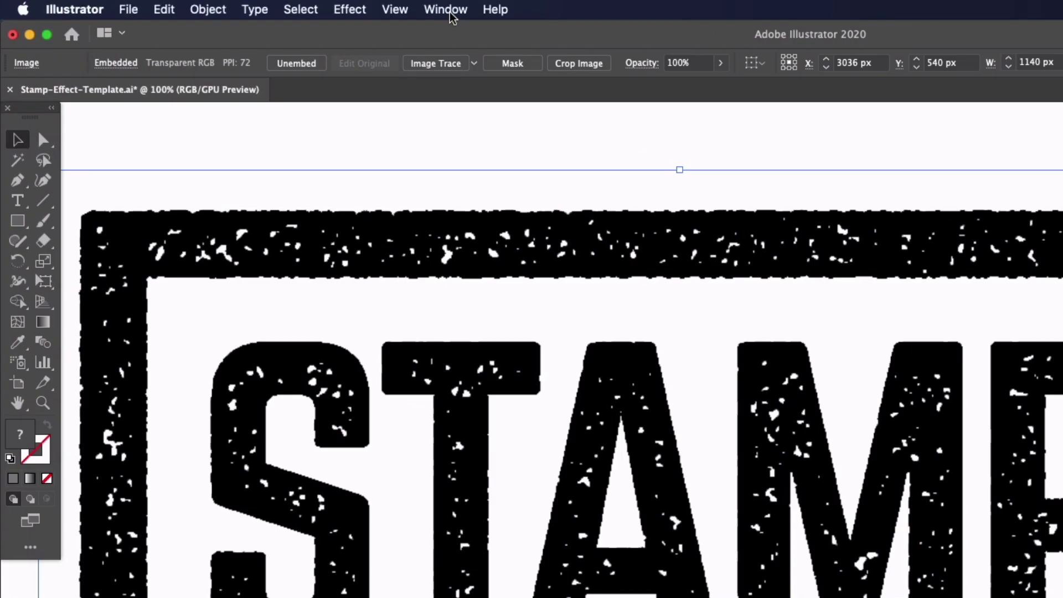
{"action": "left_click", "coordinate": [294, 8]}
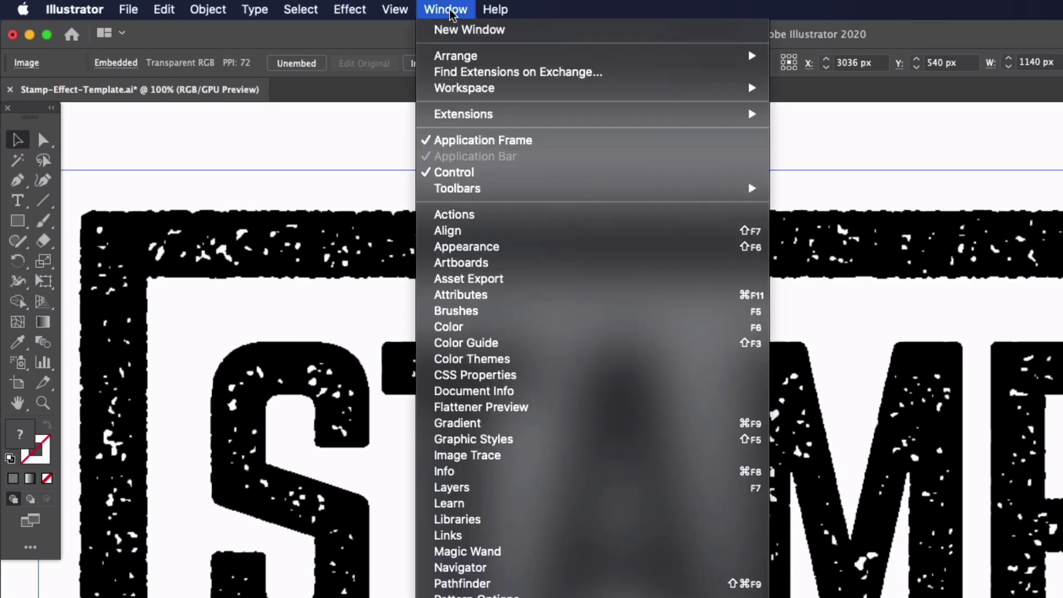
Trace the stamp in Black and White with Ignore White, Noise 1 px and Paths 100%.
{"action": "left_click", "coordinate": [467, 455]}
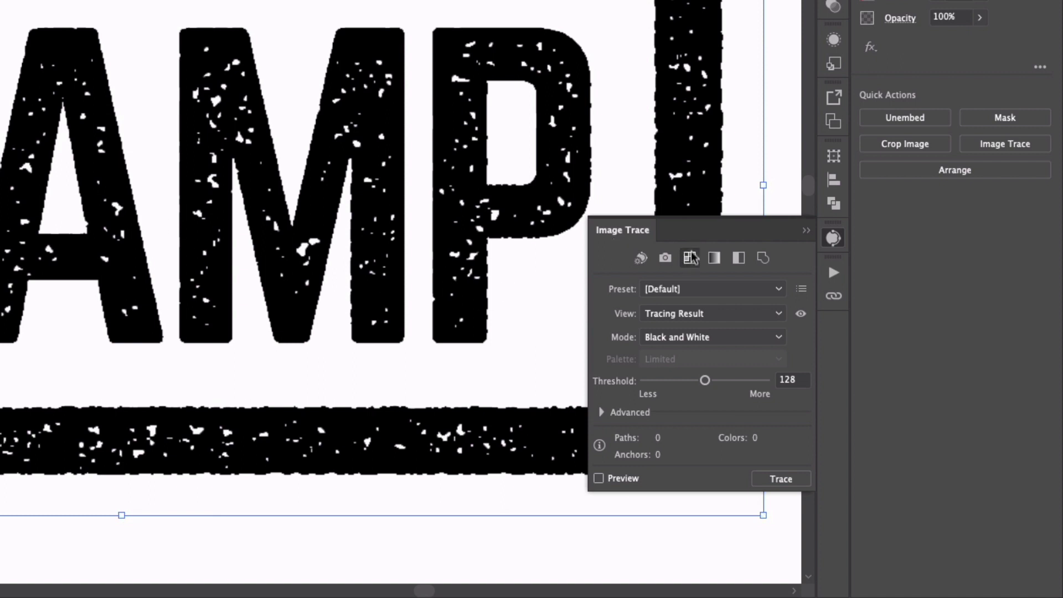
{"action": "scroll", "coordinate": [699, 310], "scroll_direction": "down", "scroll_amount": 4}
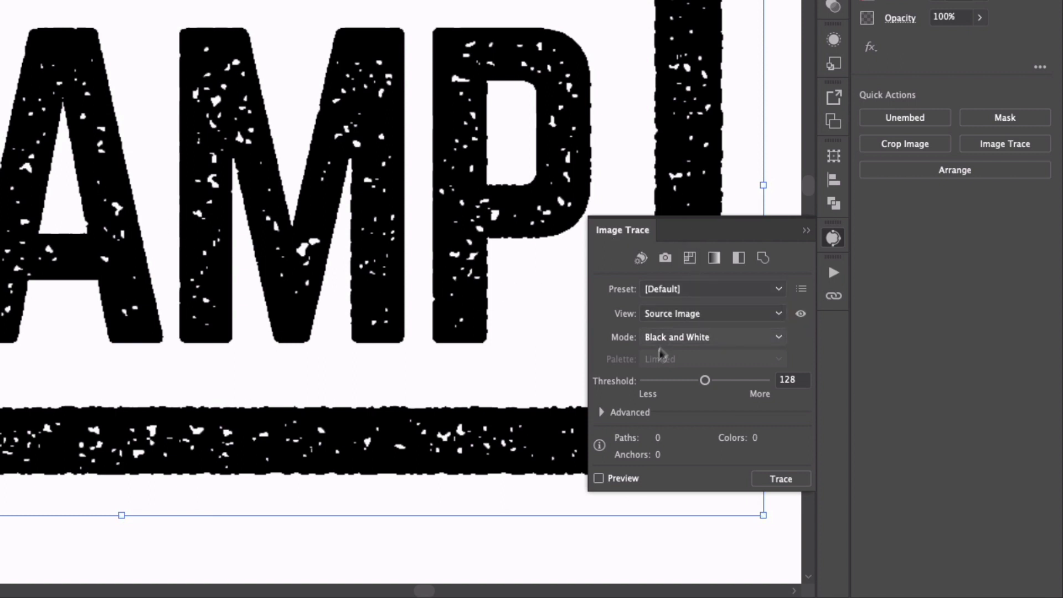
{"action": "left_click", "coordinate": [602, 412]}
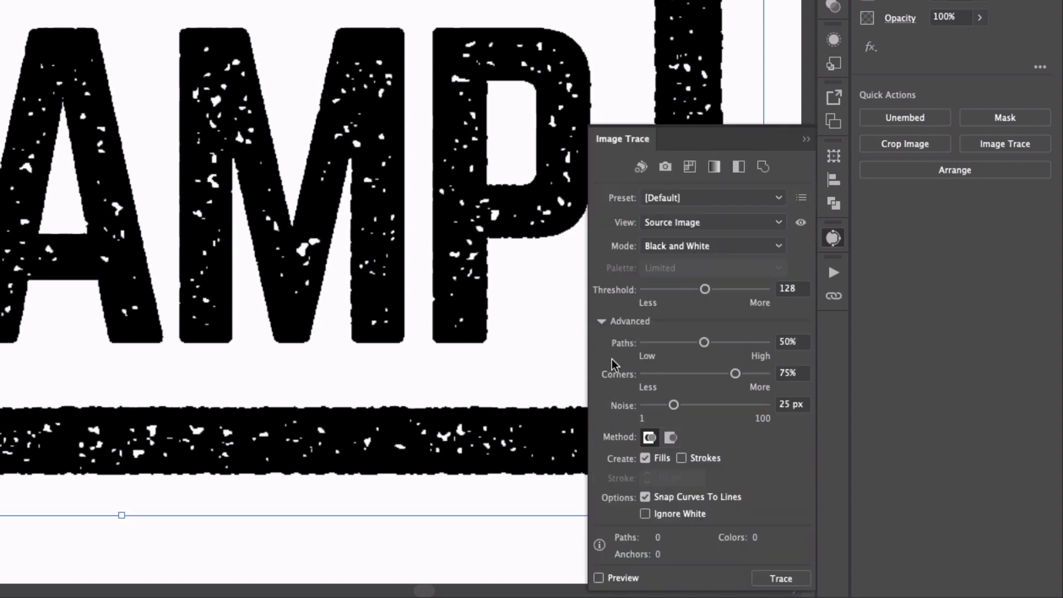
{"action": "left_click", "coordinate": [645, 515]}
{"action": "left_click", "coordinate": [598, 578]}
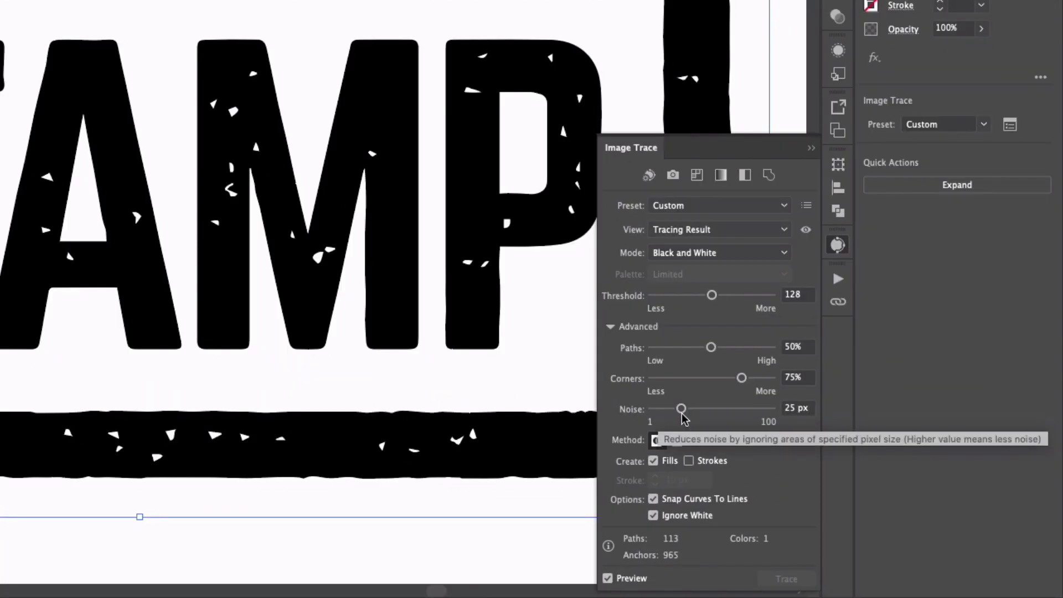
{"action": "left_click_drag", "start_coordinate": [681, 409], "coordinate": [634, 414]}
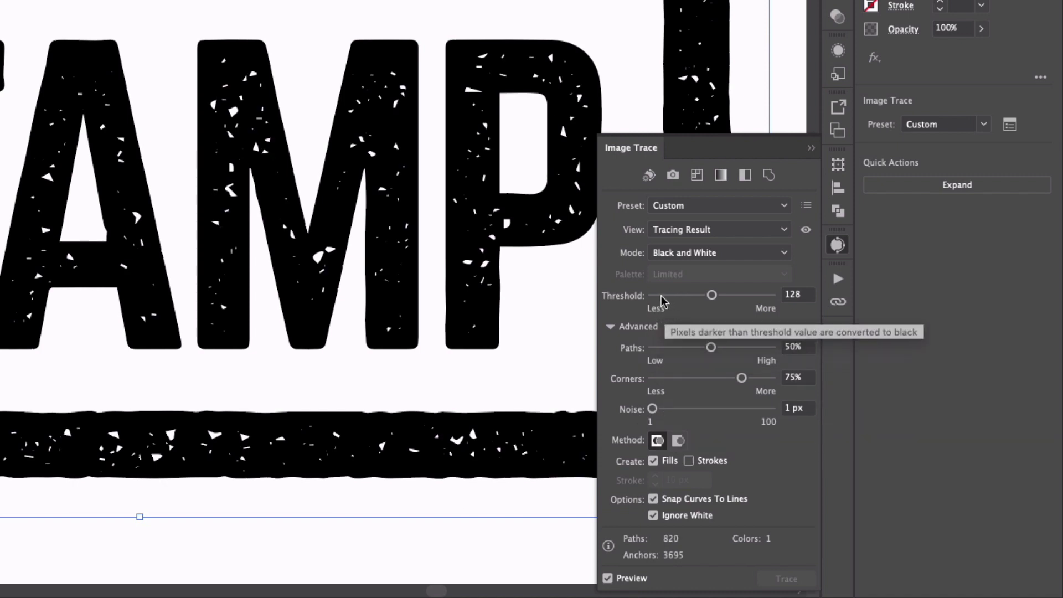
{"action": "mouse_move", "coordinate": [711, 347]}
{"action": "left_mouse_down"}
{"action": "mouse_move", "coordinate": [771, 347]}
{"action": "mouse_move", "coordinate": [779, 354]}
{"action": "mouse_move", "coordinate": [762, 379]}
{"action": "mouse_move", "coordinate": [785, 382]}
{"action": "left_mouse_up"}
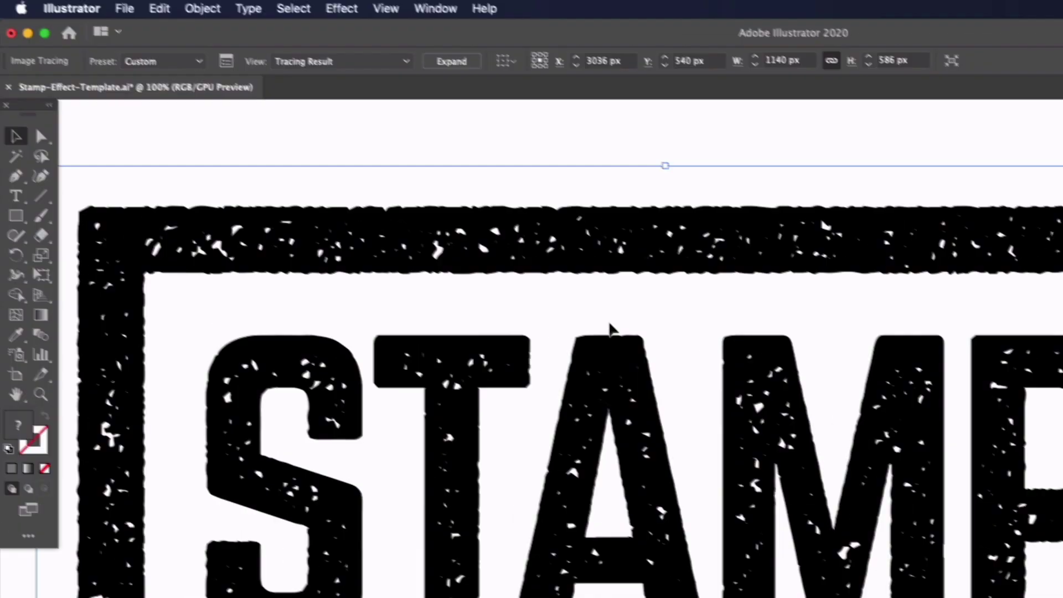
Expand the image trace into editable vector paths and close the Image Trace settings.
{"action": "left_click", "coordinate": [204, 9]}
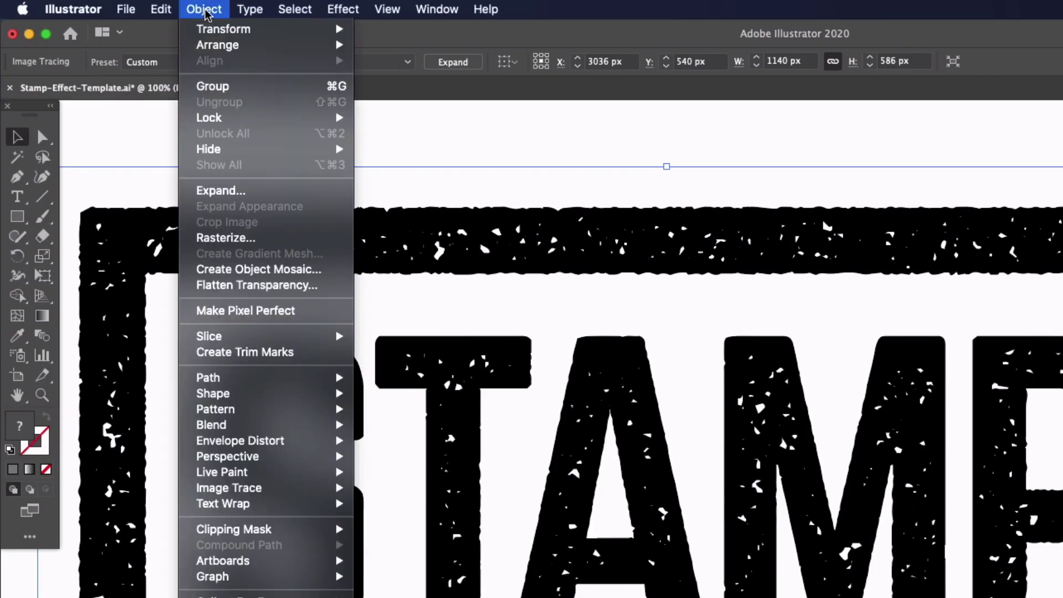
{"action": "mouse_move", "coordinate": [321, 487]}
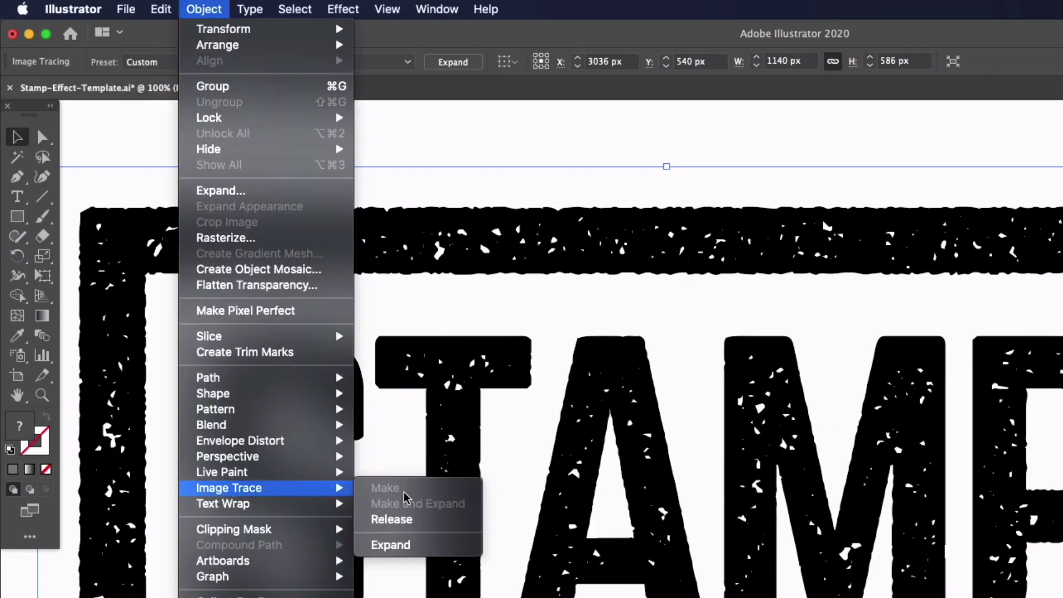
{"action": "left_click", "coordinate": [390, 545]}
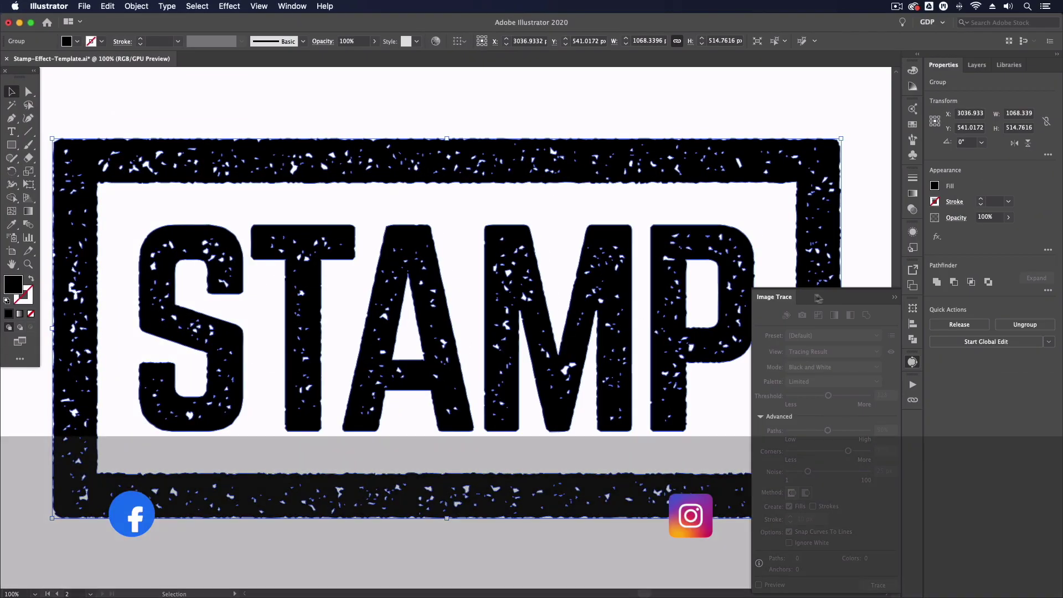
{"action": "left_click", "coordinate": [607, 244]}
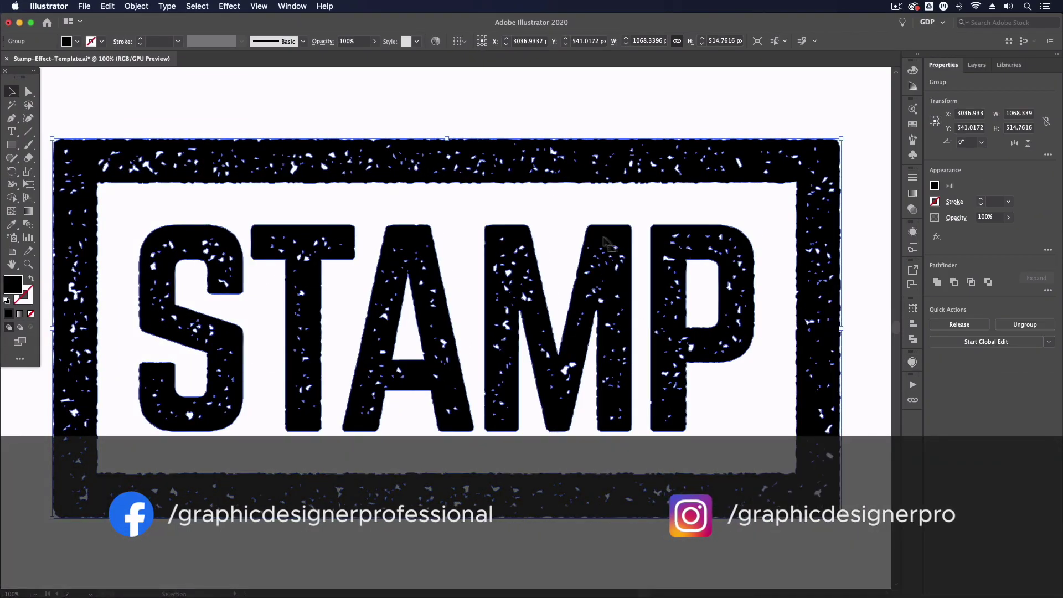
{"action": "left_click", "coordinate": [450, 224]}
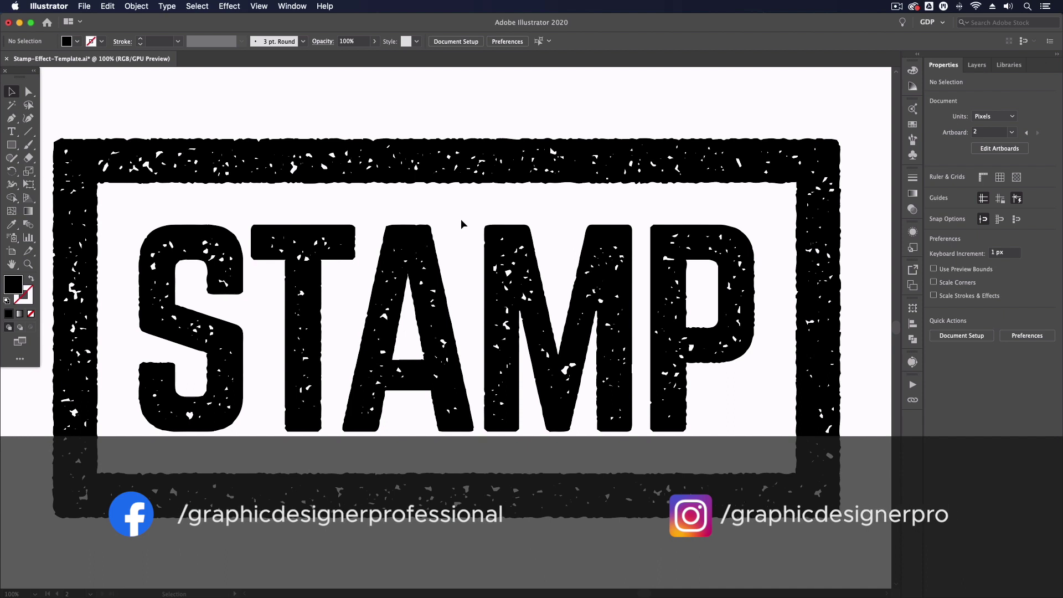
Fill the whole STAMP group with the red swatch.
{"action": "key", "text": "a"}
{"action": "key", "text": "super+minus"}
{"action": "key", "text": "super+minus"}
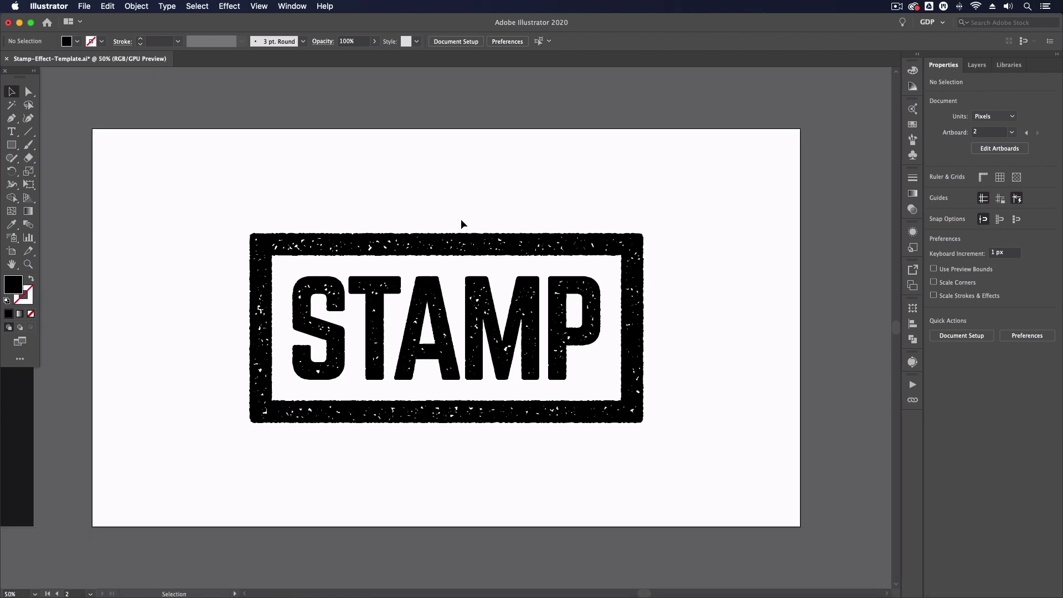
{"action": "left_click", "coordinate": [463, 242]}
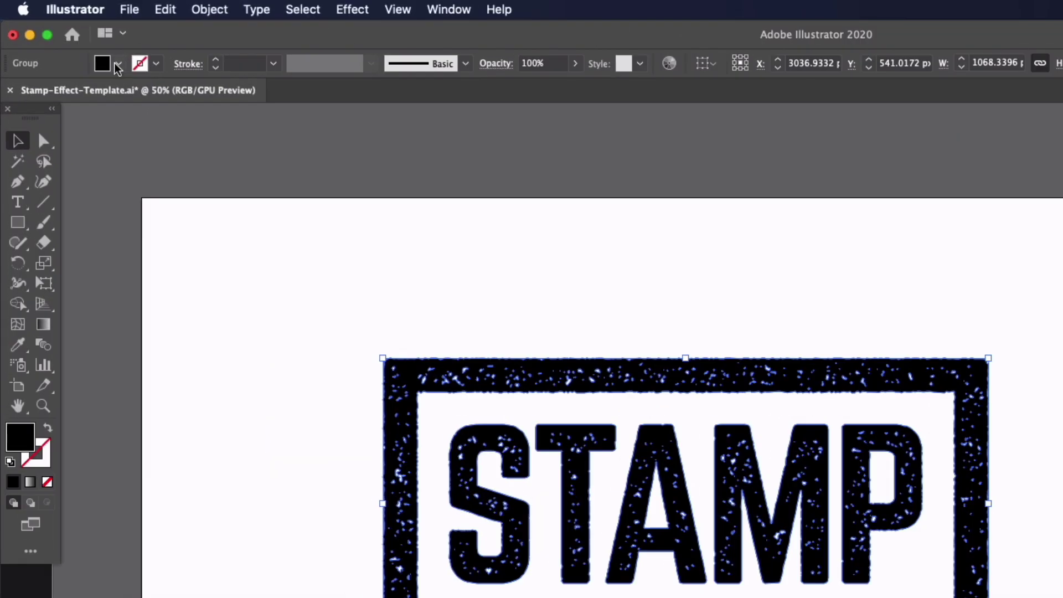
{"action": "left_click", "coordinate": [77, 41]}
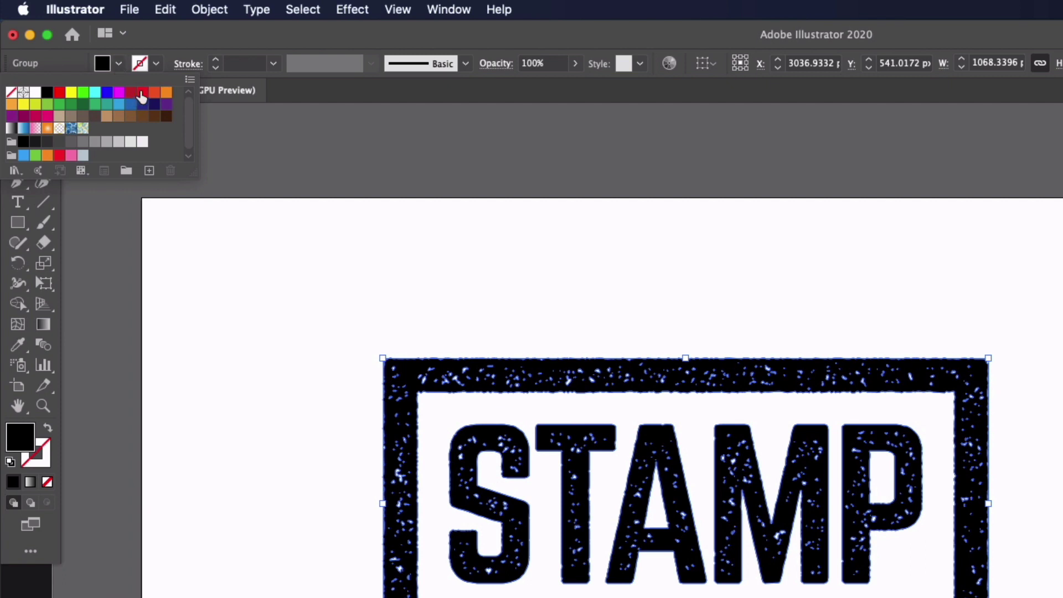
{"action": "left_click", "coordinate": [141, 97]}
{"action": "left_click", "coordinate": [280, 365]}
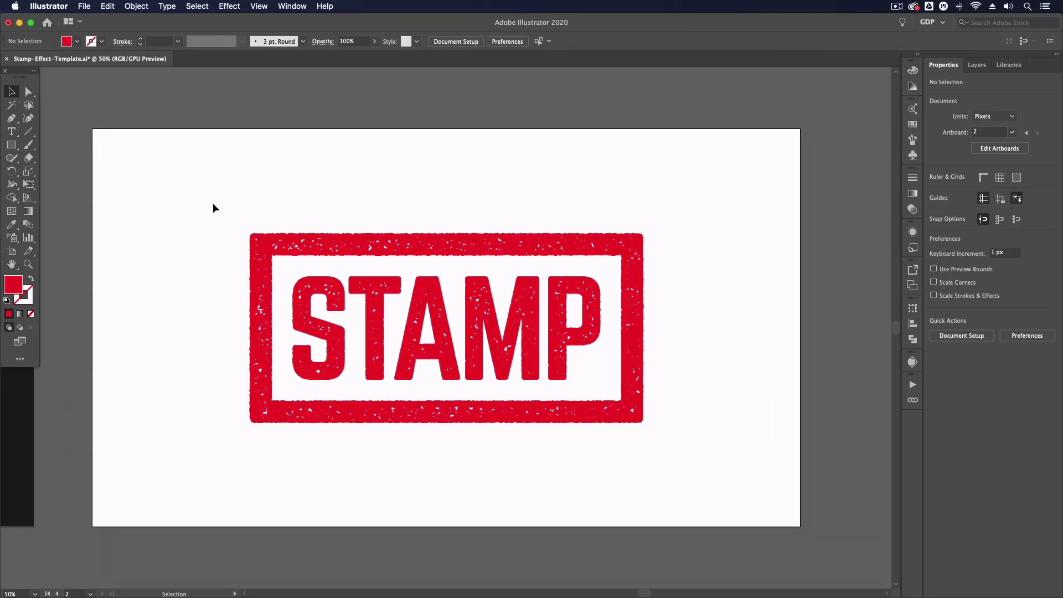
{"action": "key", "text": "super+="}
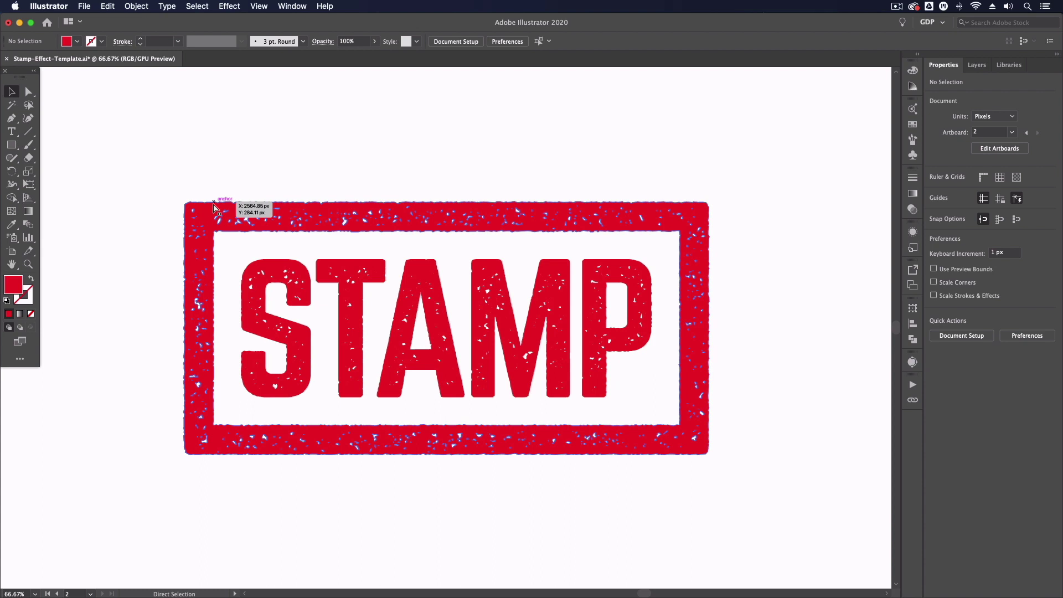